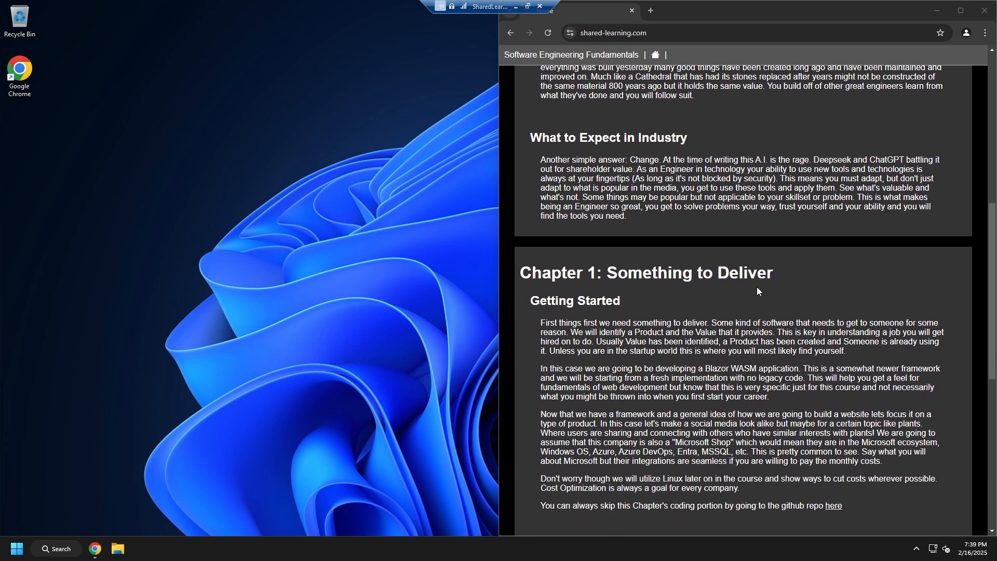
pyautogui.scroll(-6, 755, 294)
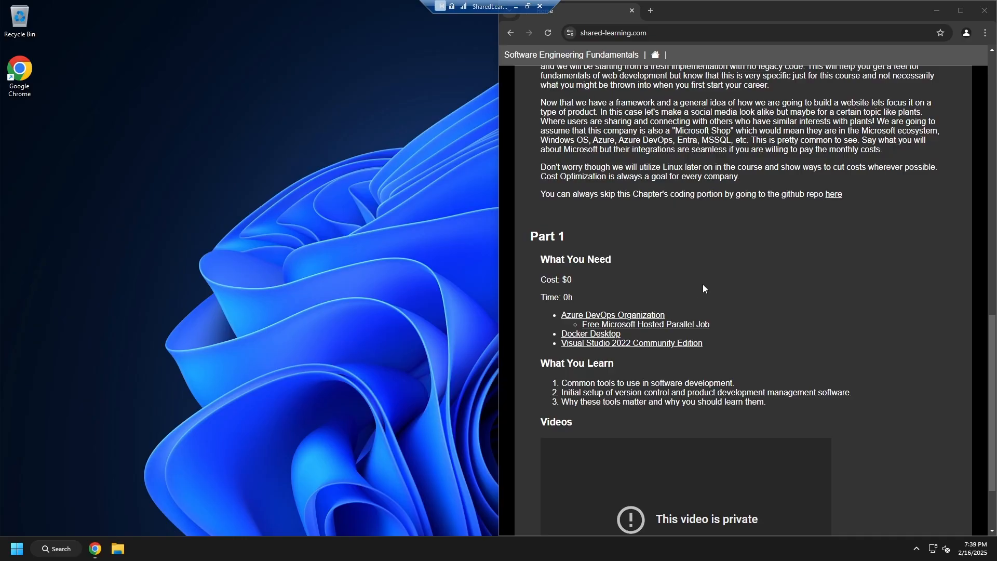
# Download the Visual Studio Community setup through the Visual Studio 2022 Community Edition link in the course's Part 1 requirements.
pyautogui.click(646, 346)
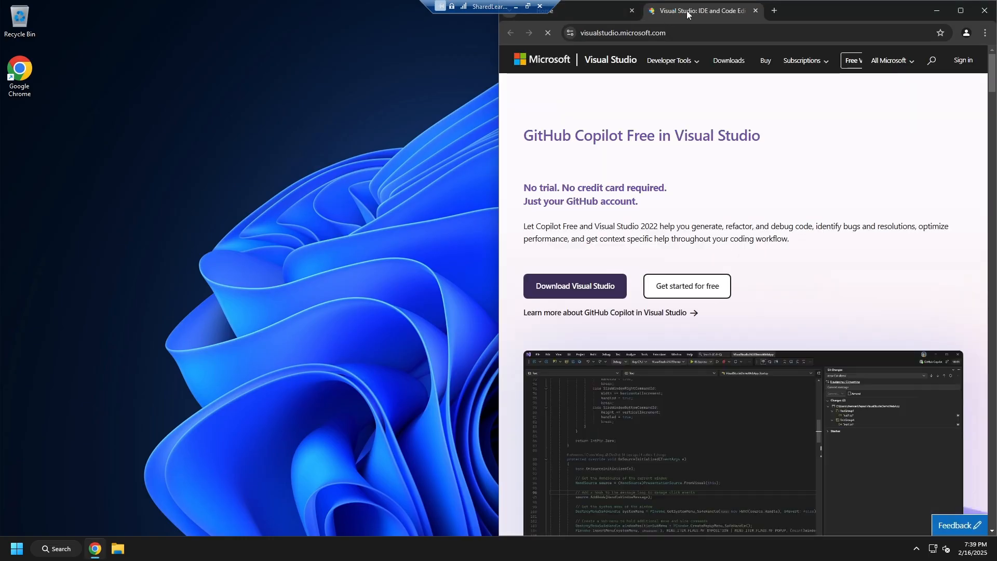
pyautogui.click(586, 291)
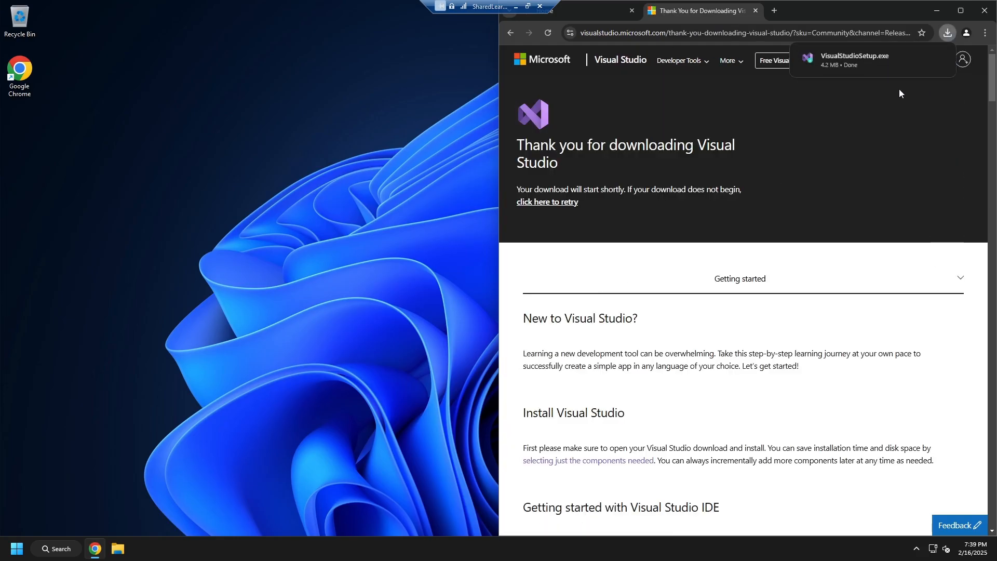
# Run VisualStudioSetup.exe, allow it to make changes to the device, and continue past the license notice.
pyautogui.click(871, 62)
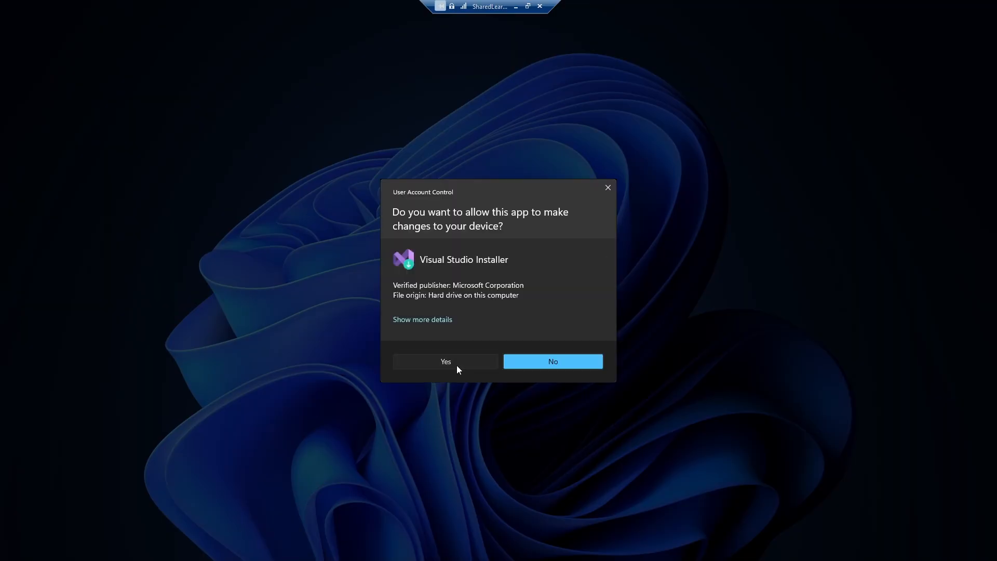
pyautogui.click(457, 365)
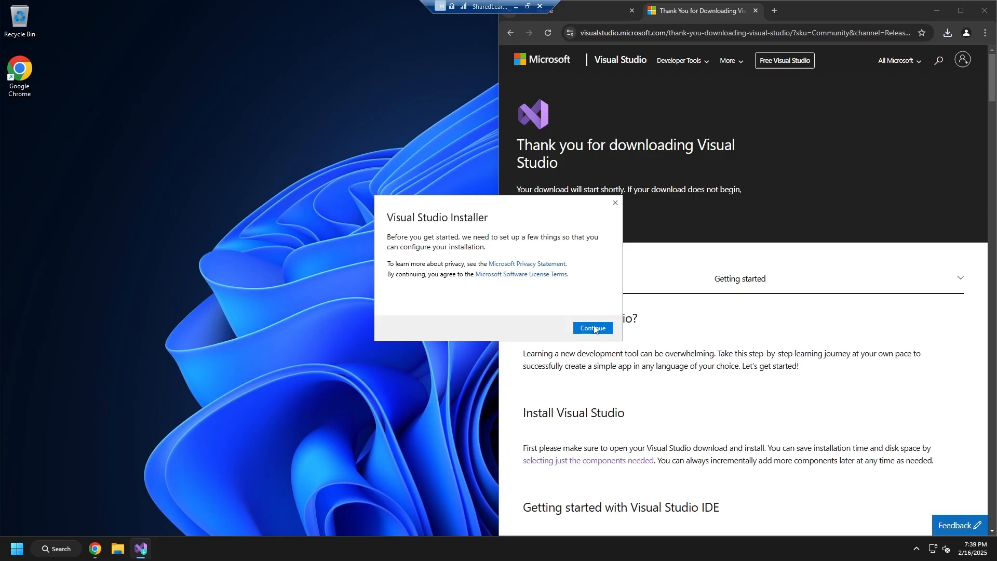
pyautogui.click(594, 328)
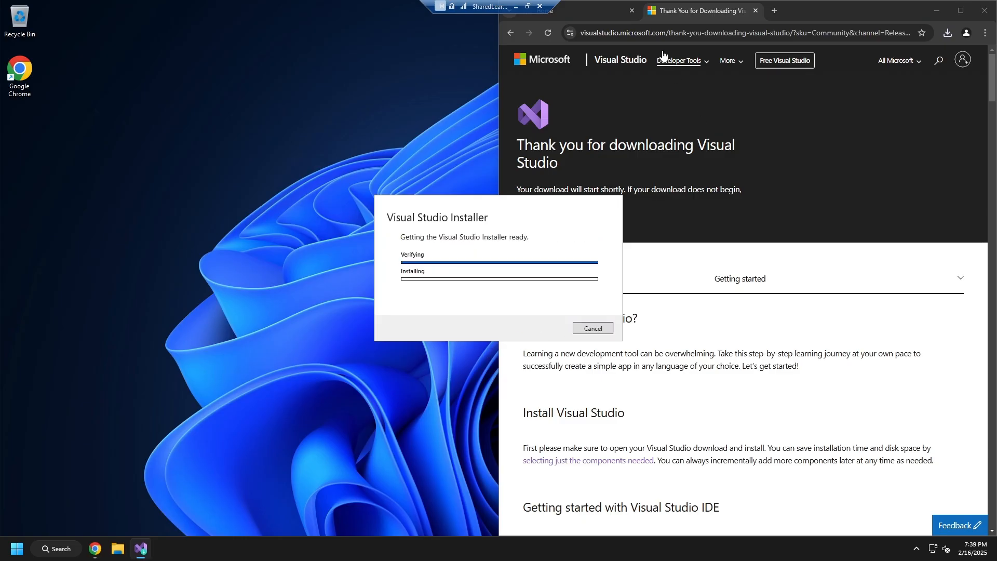
# Go back to the course page, open its Docker Desktop link, and maximize the browser window.
pyautogui.moveTo(611, 11)
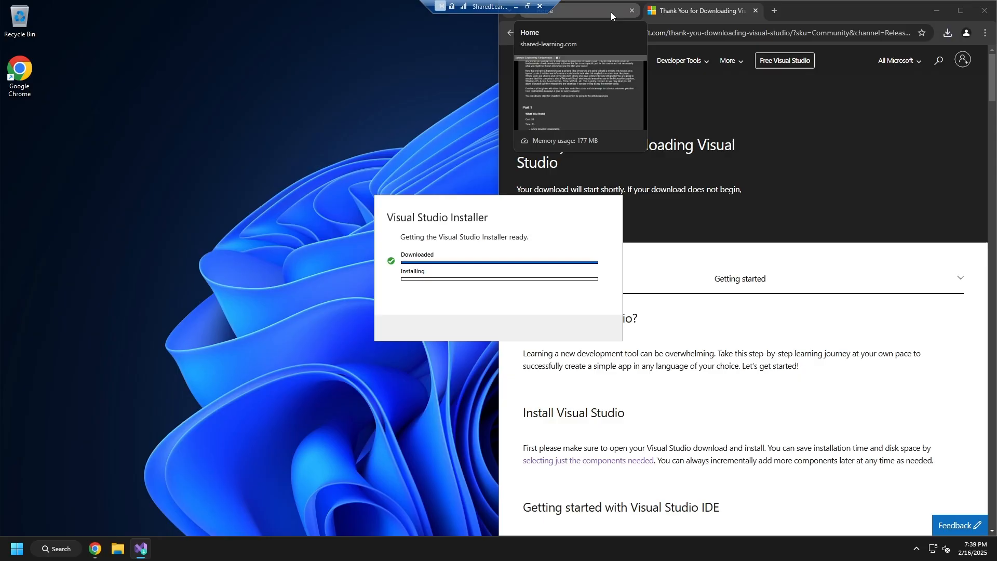
pyautogui.click(607, 10)
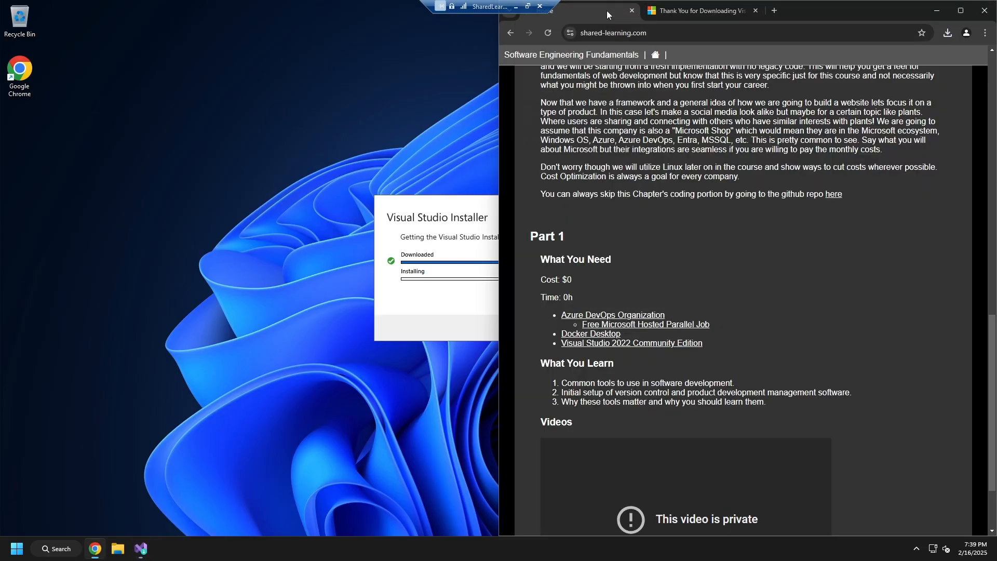
pyautogui.click(582, 338)
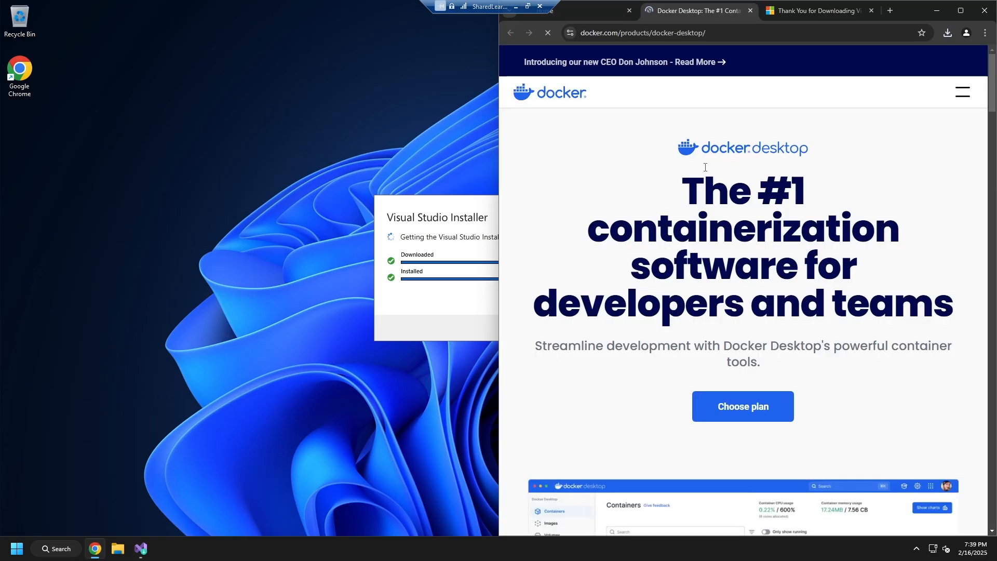
pyautogui.click(963, 92)
pyautogui.click(955, 95)
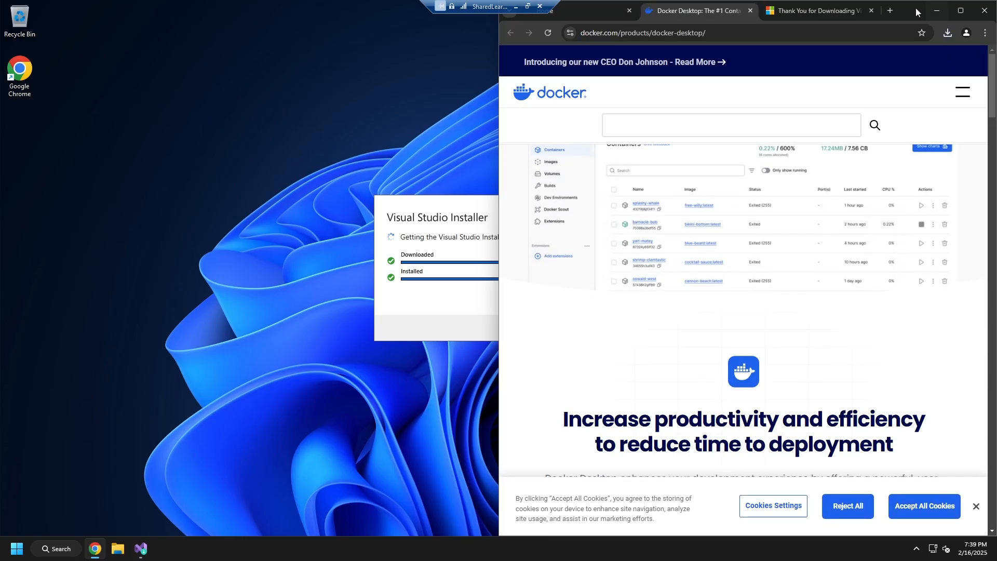
pyautogui.click(959, 12)
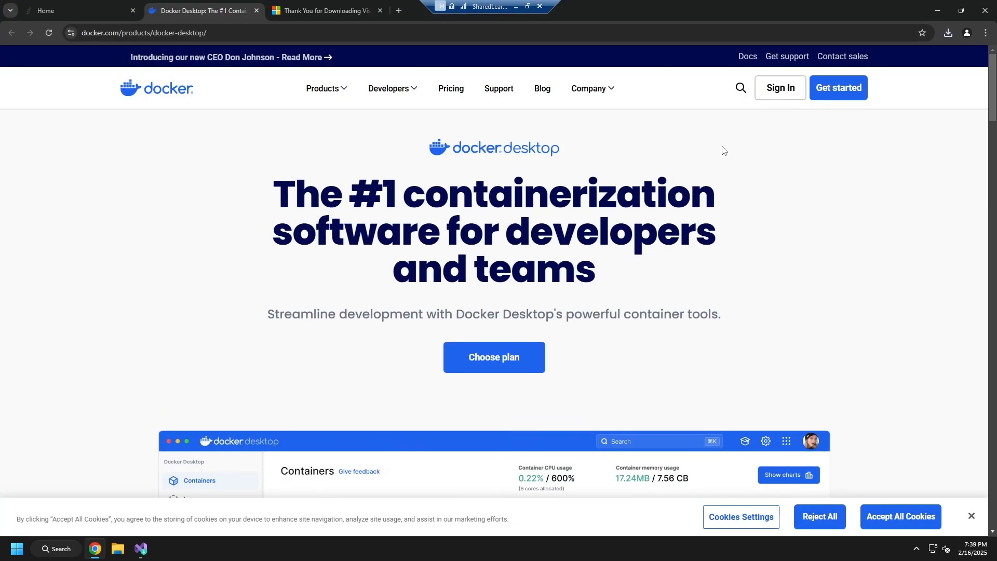
# Download Docker Desktop for Windows - AMD64 from Docker's Get Started page.
pyautogui.click(840, 88)
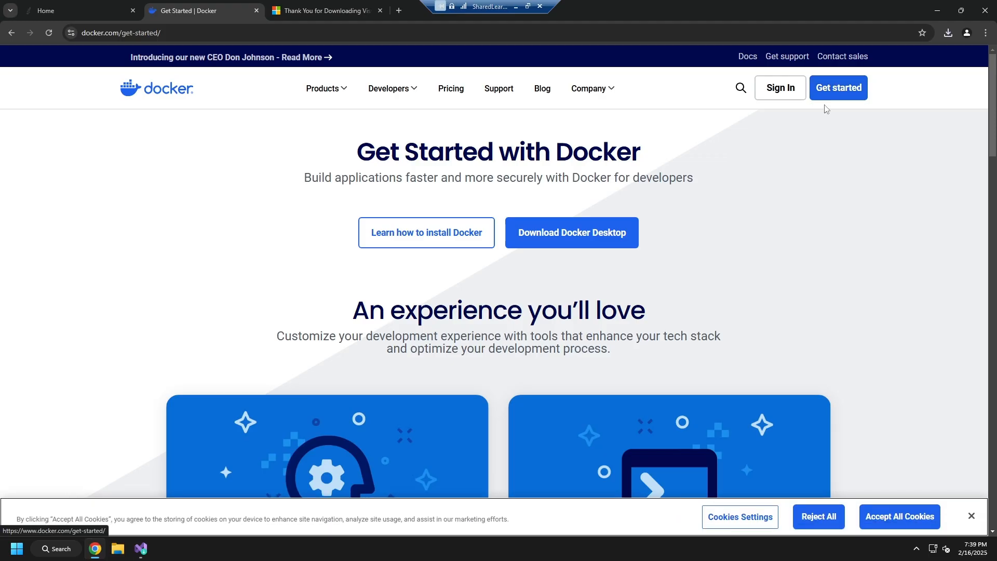
pyautogui.click(586, 234)
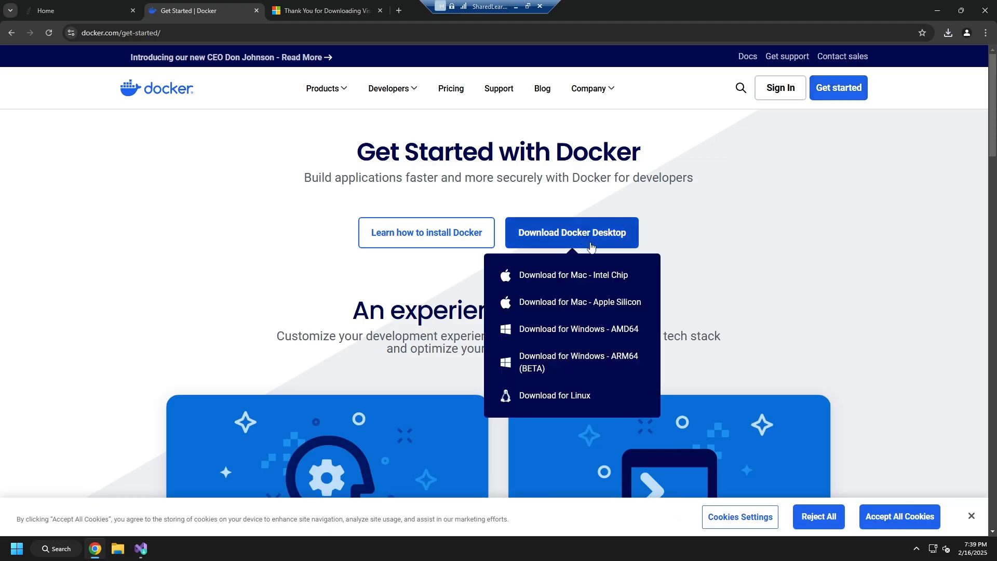
pyautogui.click(580, 335)
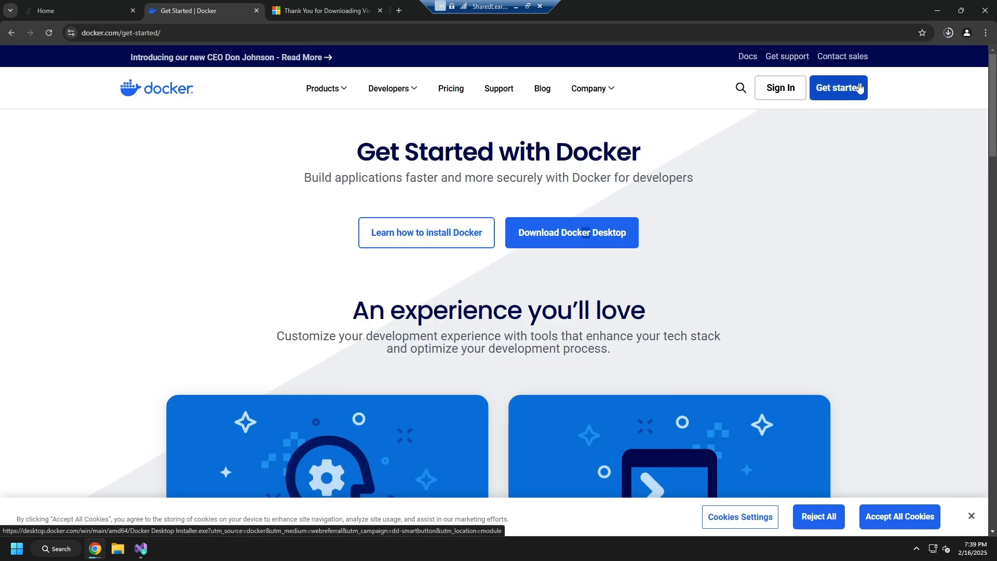
# Check the download's progress and launch Docker Desktop Installer from the Downloads folder.
pyautogui.click(949, 33)
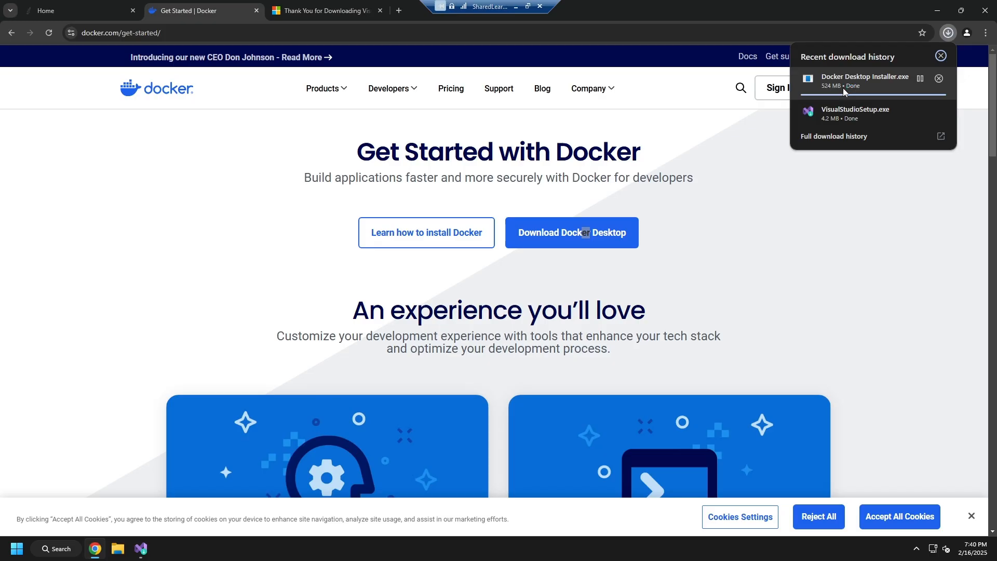
pyautogui.click(871, 212)
pyautogui.click(117, 549)
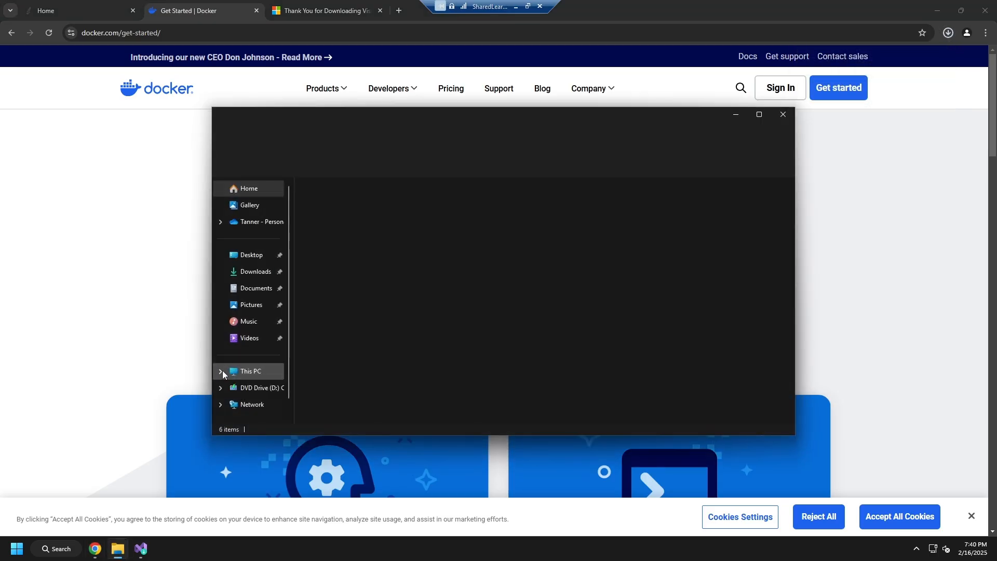
pyautogui.click(254, 272)
pyautogui.doubleClick(383, 213)
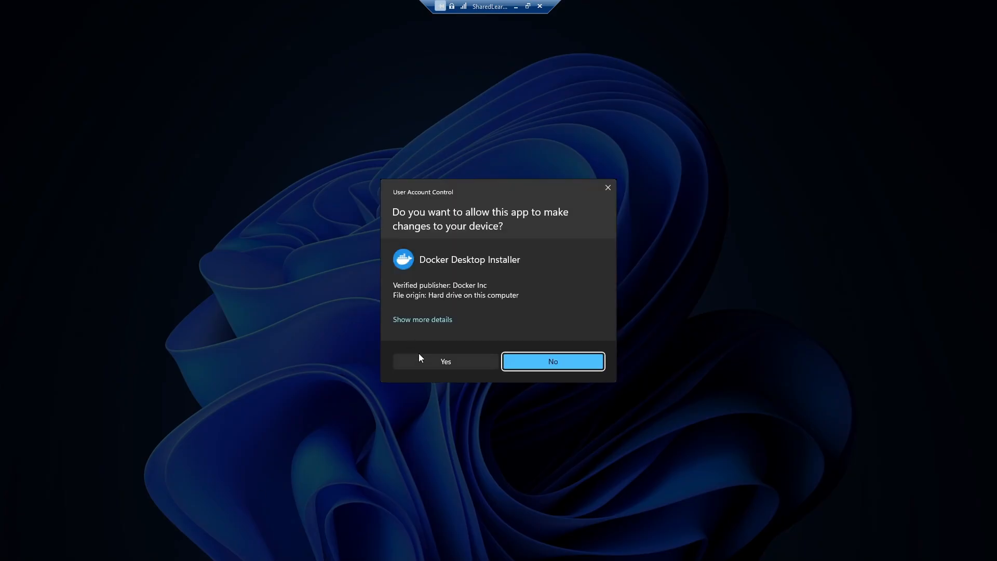
pyautogui.click(422, 359)
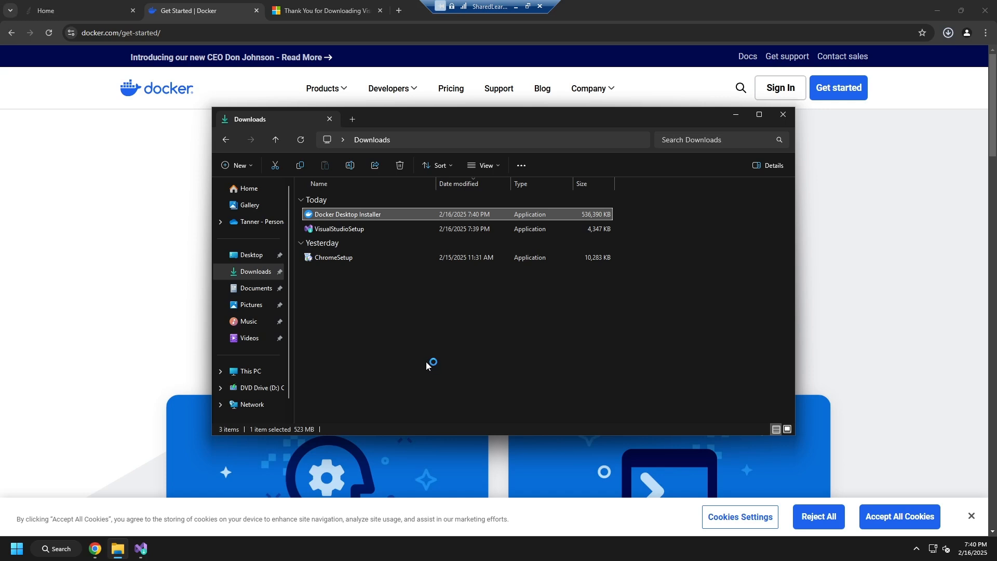
pyautogui.click(153, 244)
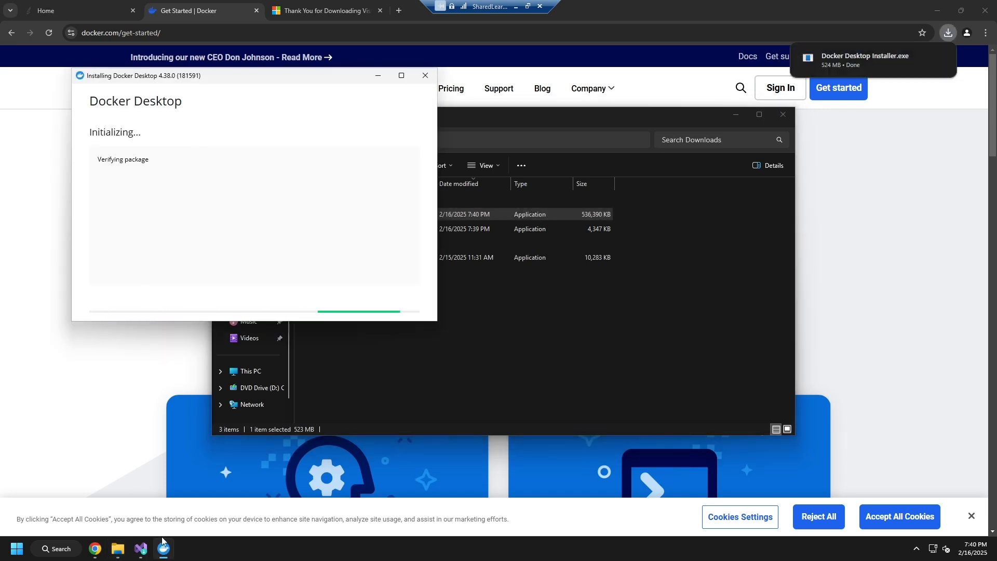
# Switch to Visual Studio Installer, minimize the browser, and select the ASP.NET and web development and Azure development workloads.
pyautogui.click(141, 548)
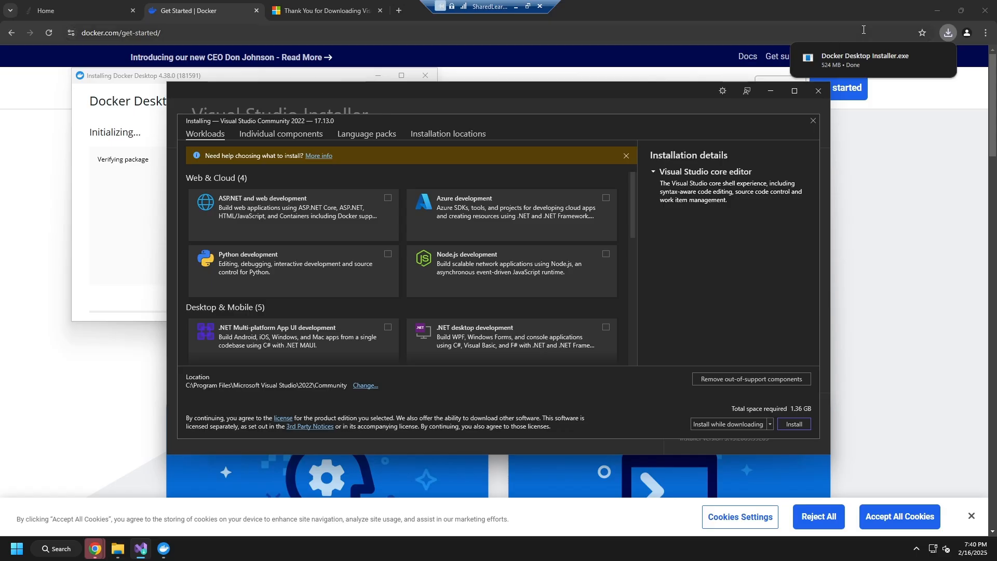
pyautogui.click(941, 10)
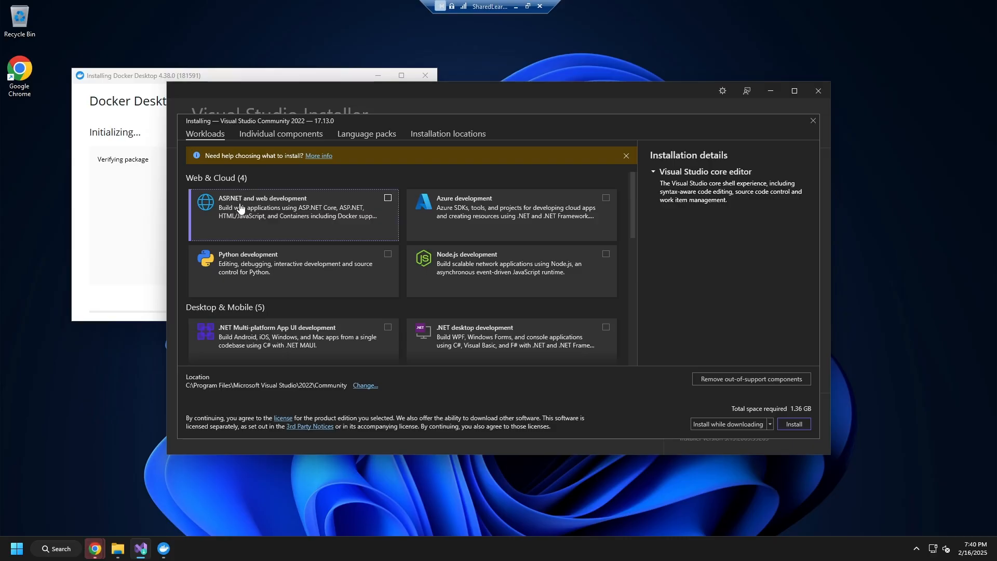
pyautogui.click(397, 198)
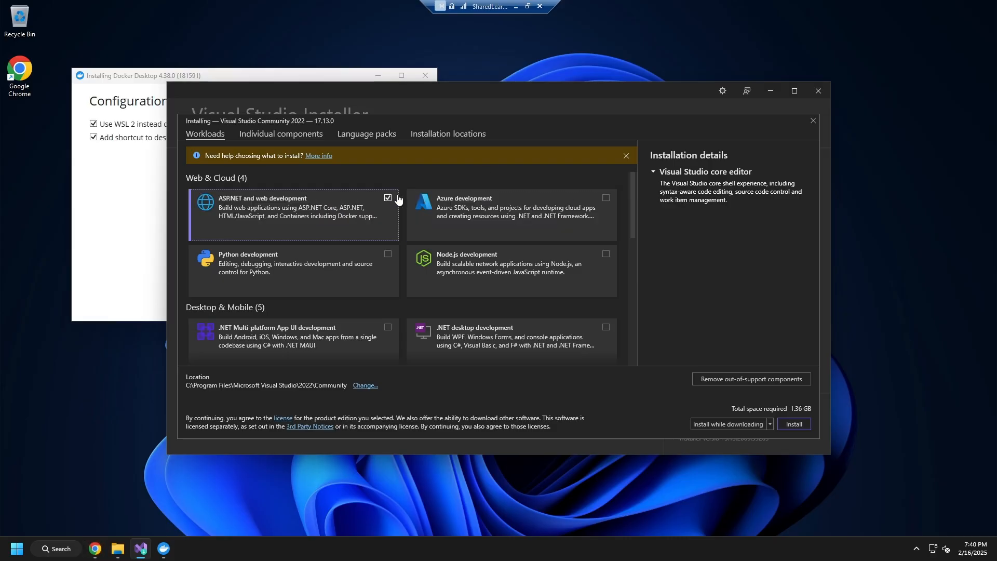
pyautogui.scroll(-4, 506, 221)
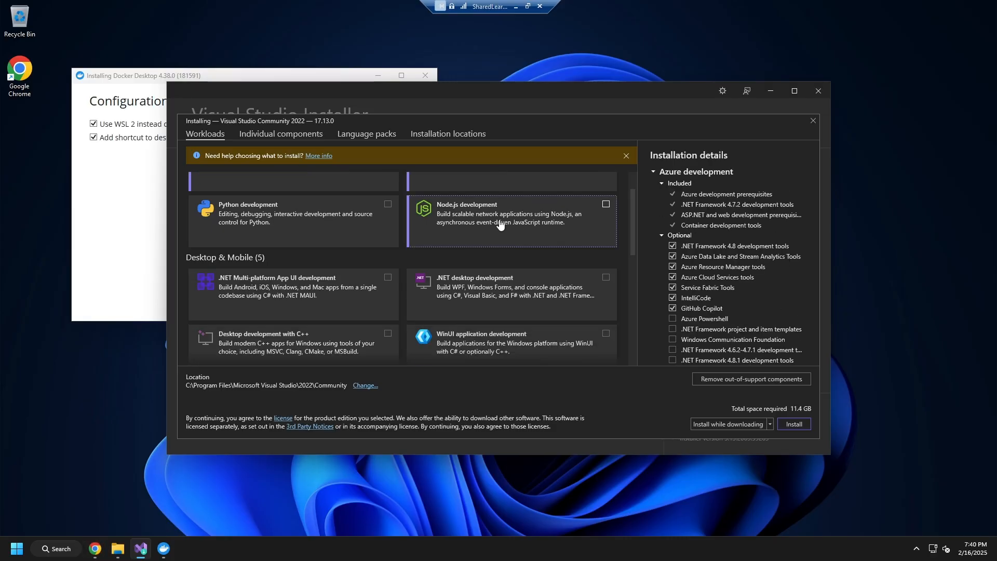
# Add the Data storage and processing workload from the Other Toolsets group.
pyautogui.scroll(-2, 519, 210)
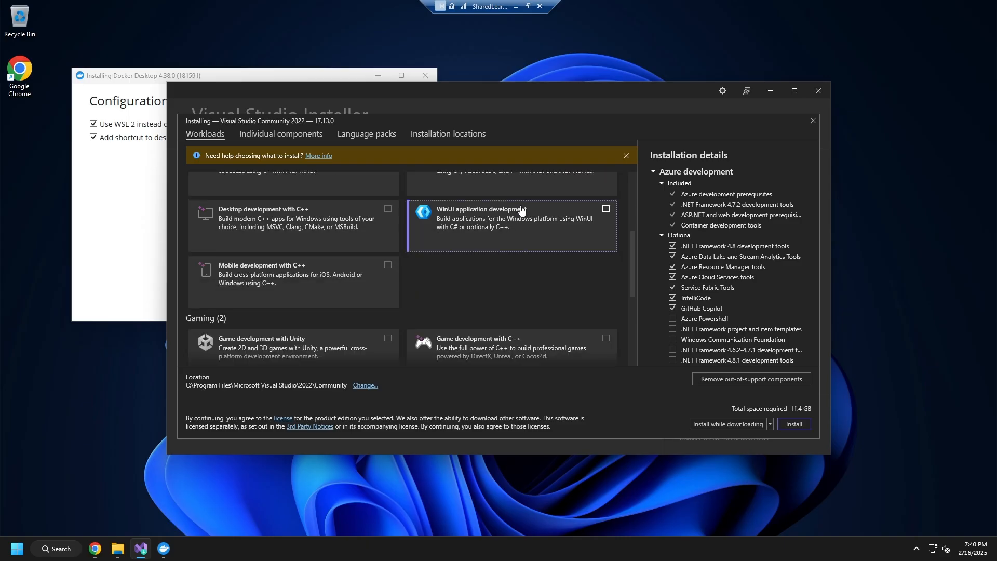
pyautogui.scroll(-3, 520, 213)
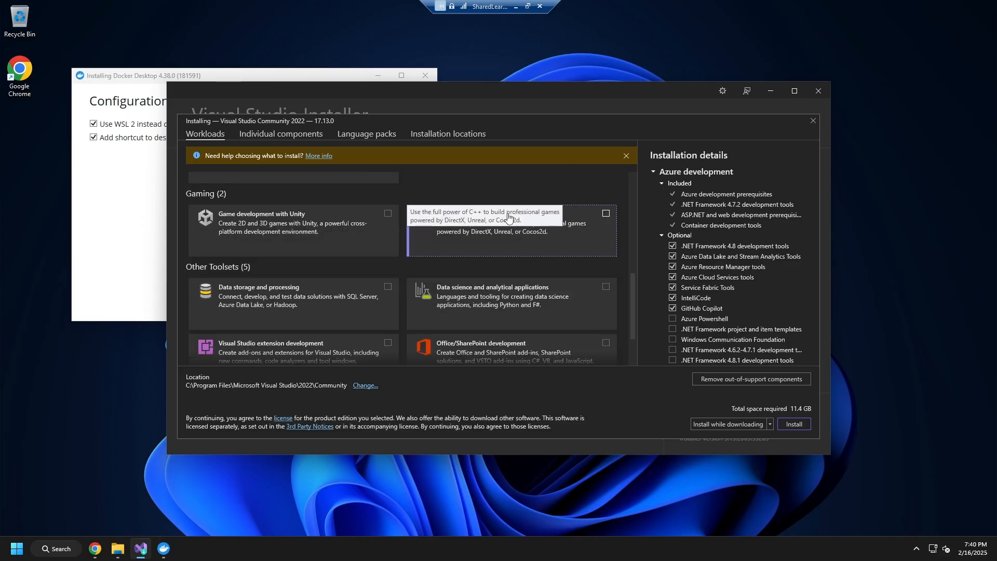
pyautogui.click(358, 299)
pyautogui.scroll(-2, 393, 271)
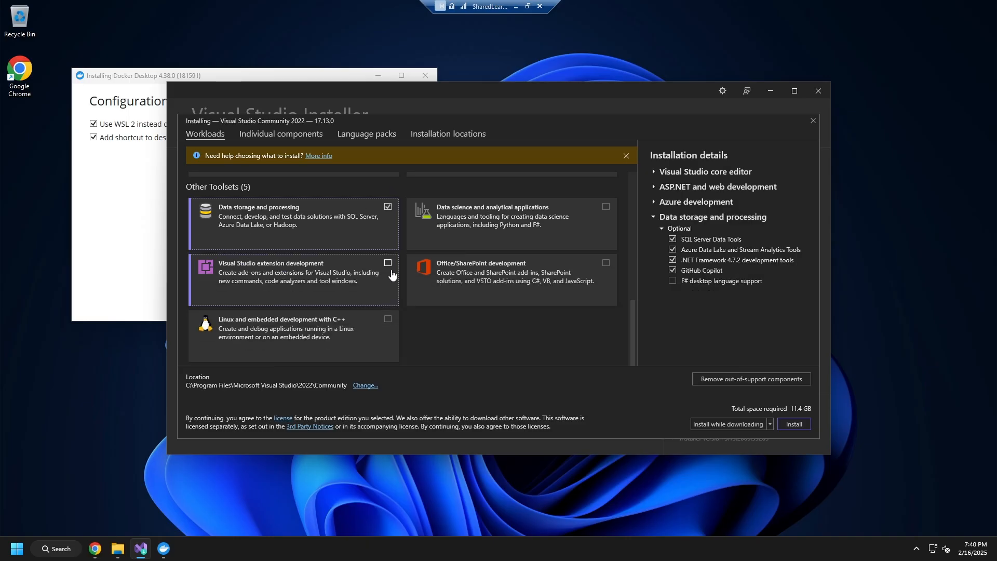
# Review the workload list and allow the Docker Desktop Installer to make changes to the device.
pyautogui.scroll(6, 363, 267)
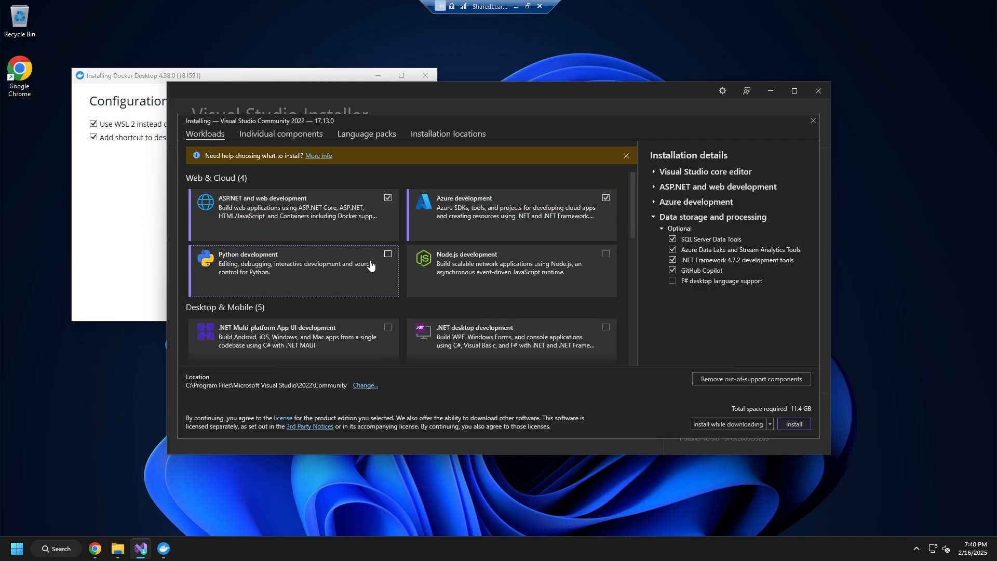
pyautogui.scroll(-4, 521, 223)
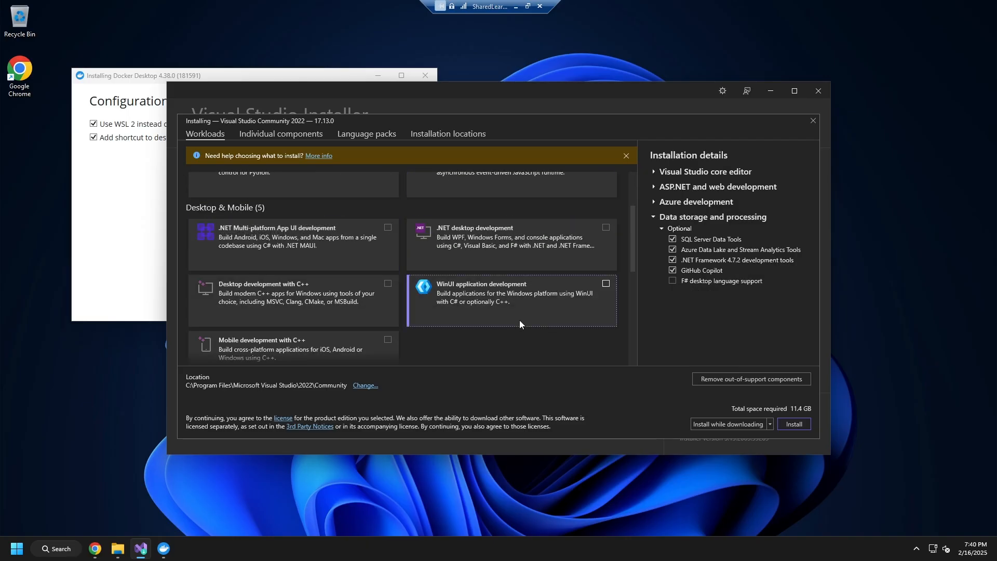
pyautogui.scroll(1, 499, 297)
pyautogui.scroll(-1, 500, 297)
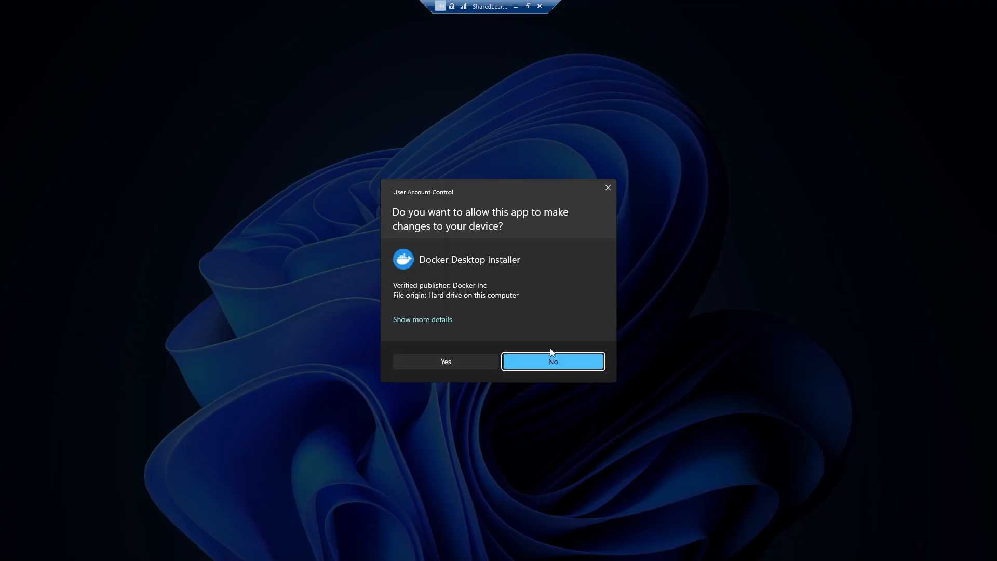
pyautogui.click(456, 360)
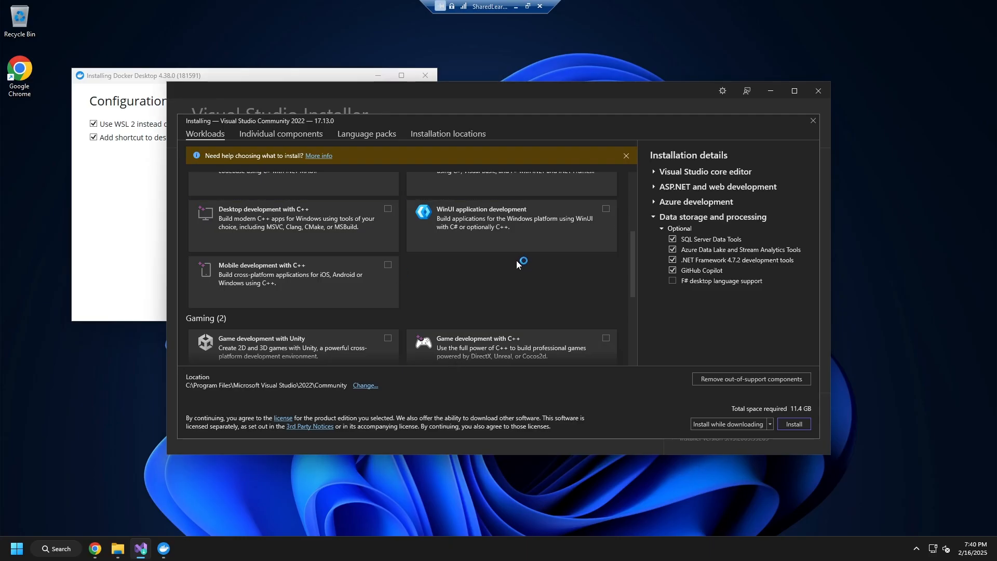
# Recheck the chosen workloads and start installing Visual Studio Community 2022.
pyautogui.scroll(4, 521, 260)
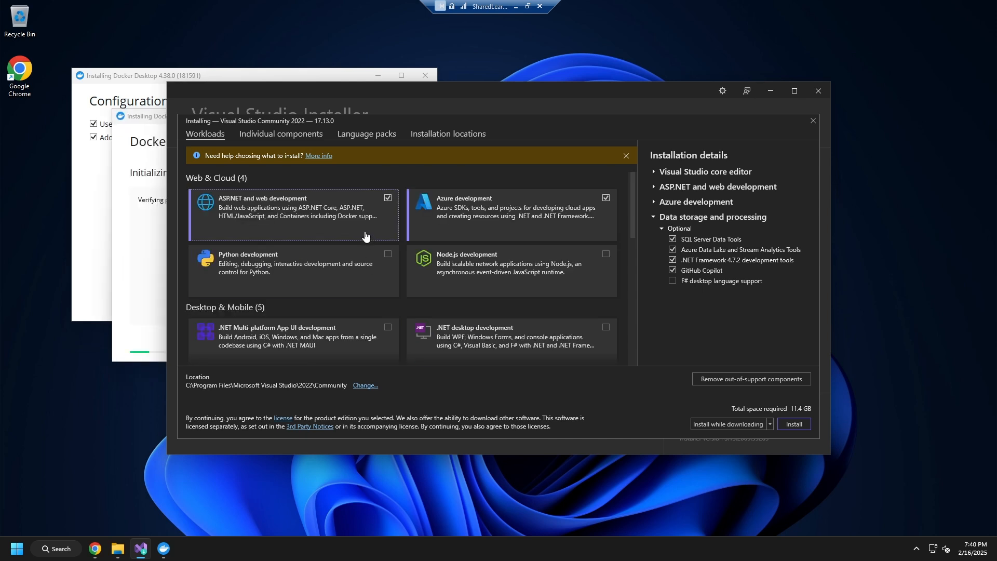
pyautogui.scroll(-5, 450, 264)
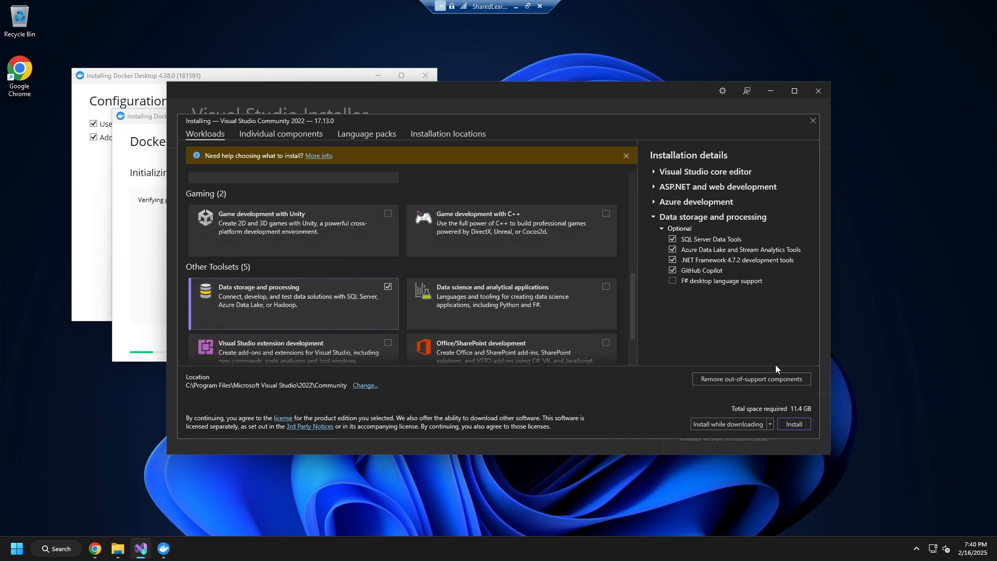
pyautogui.click(794, 424)
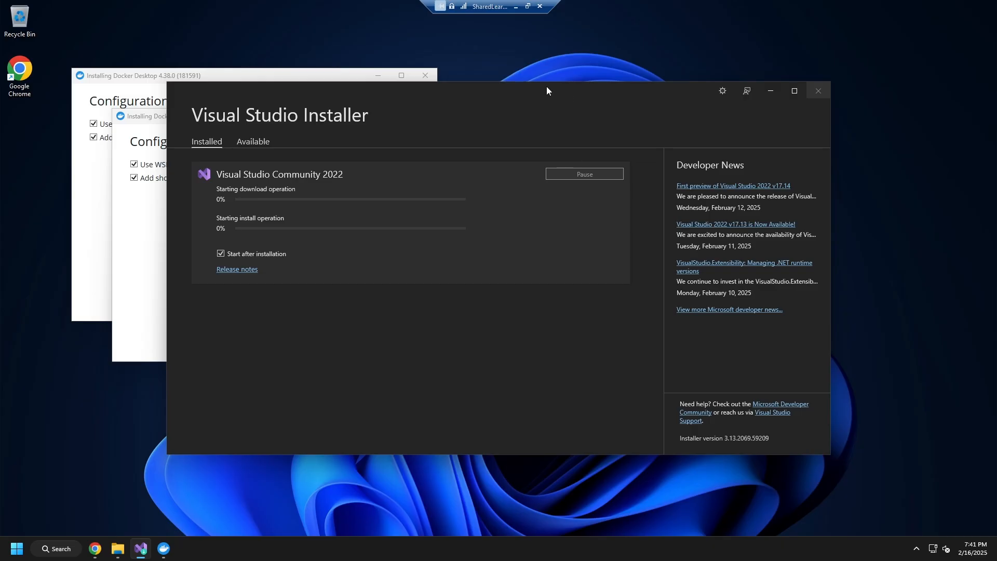
# Move the Visual Studio Installer window aside and cancel the duplicate Docker Desktop installation.
pyautogui.moveTo(547, 90); pyautogui.dragTo(639, 100)
pyautogui.click(237, 179)
pyautogui.moveTo(221, 120); pyautogui.dragTo(163, 156)
pyautogui.click(407, 152)
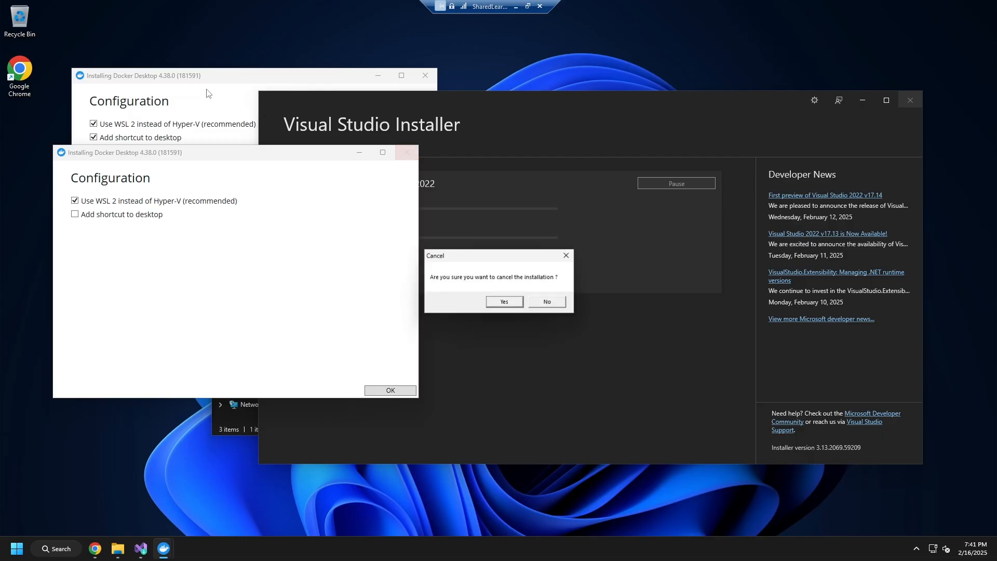
pyautogui.click(507, 302)
# Start the remaining Docker Desktop installation with WSL 2 instead of Hyper-V and a desktop shortcut.
pyautogui.moveTo(274, 81); pyautogui.dragTo(278, 78)
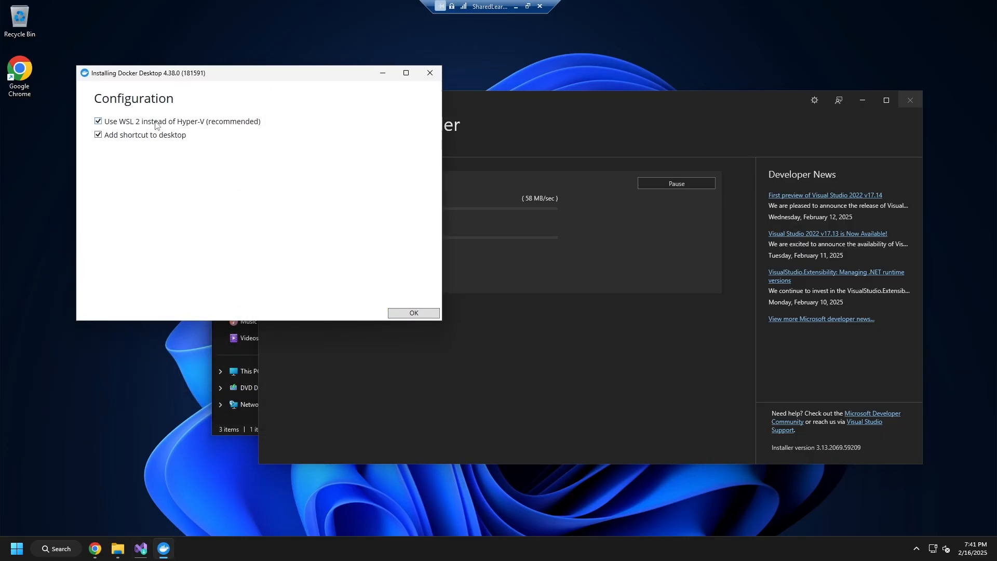
pyautogui.click(424, 314)
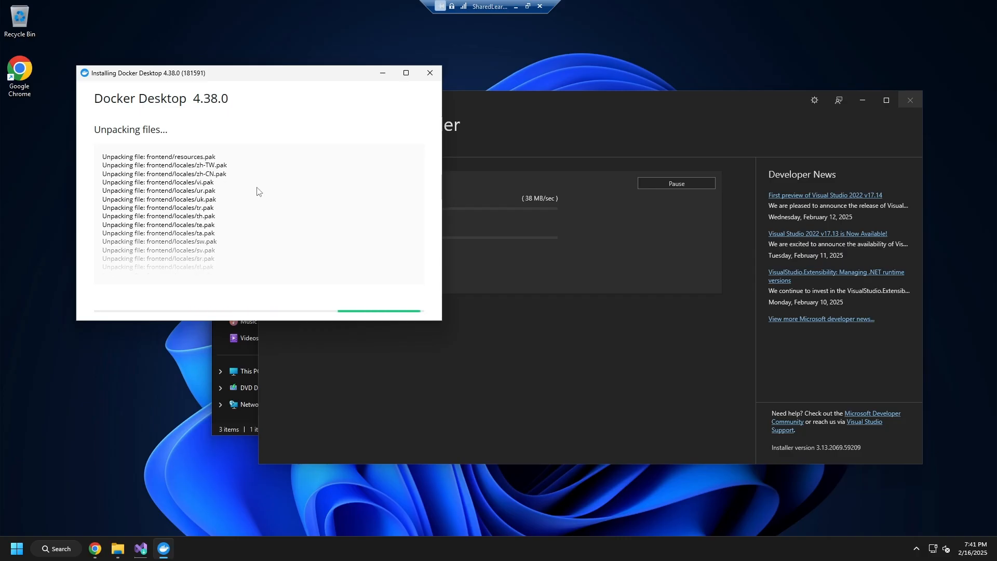
# Switch to Chrome and open the Azure DevOps Organization link under Part 1 of the course's home page.
pyautogui.click(557, 103)
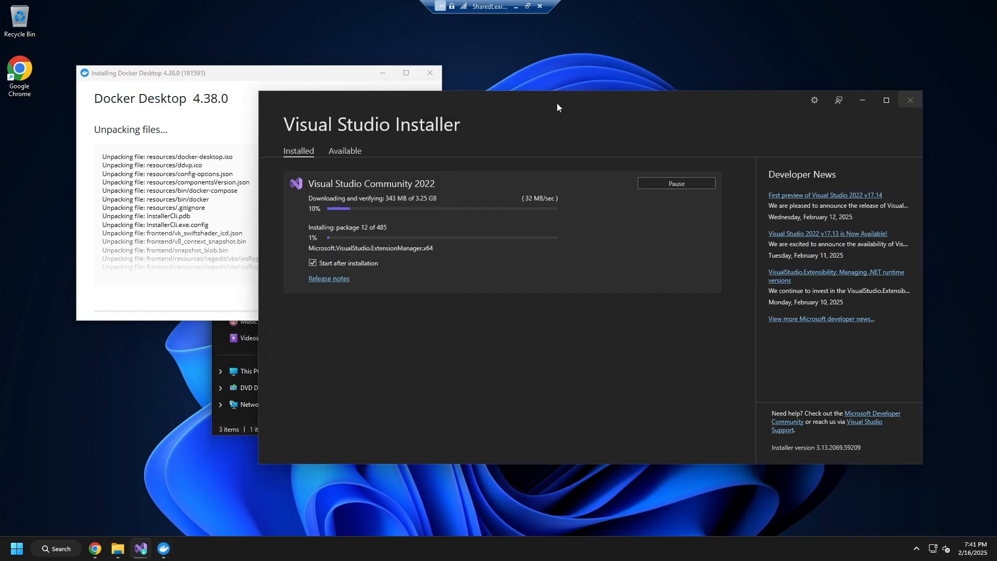
pyautogui.click(99, 553)
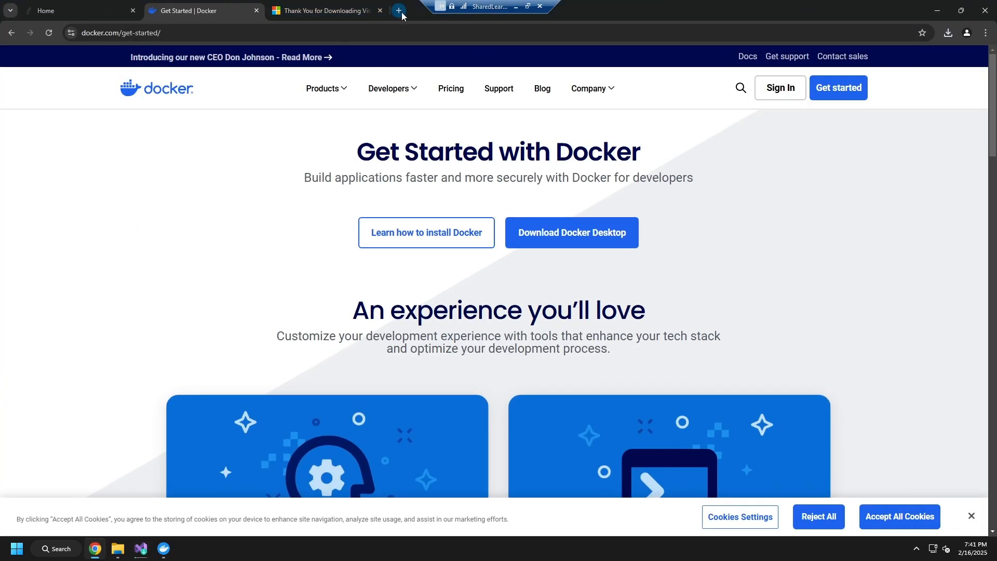
pyautogui.click(77, 12)
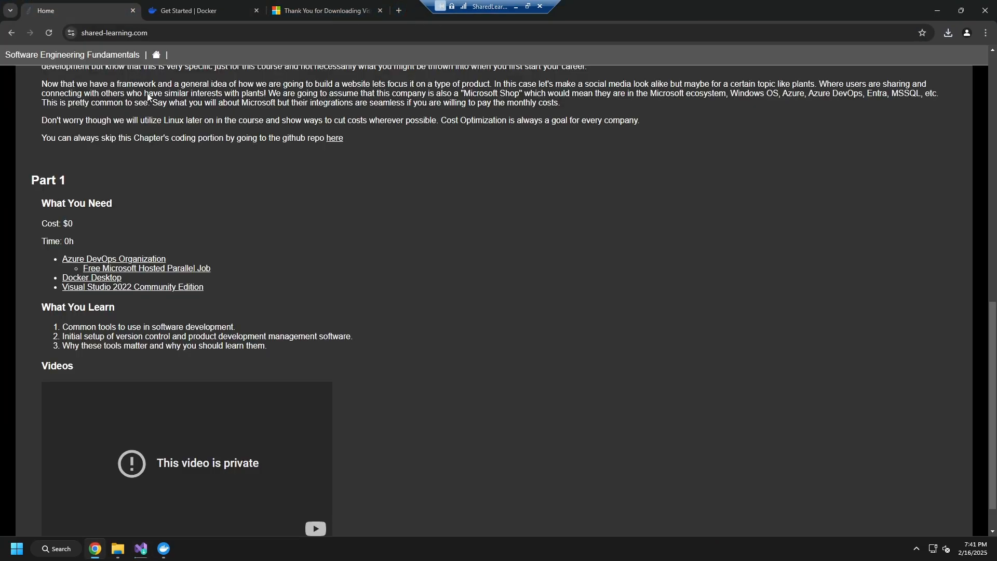
pyautogui.click(129, 259)
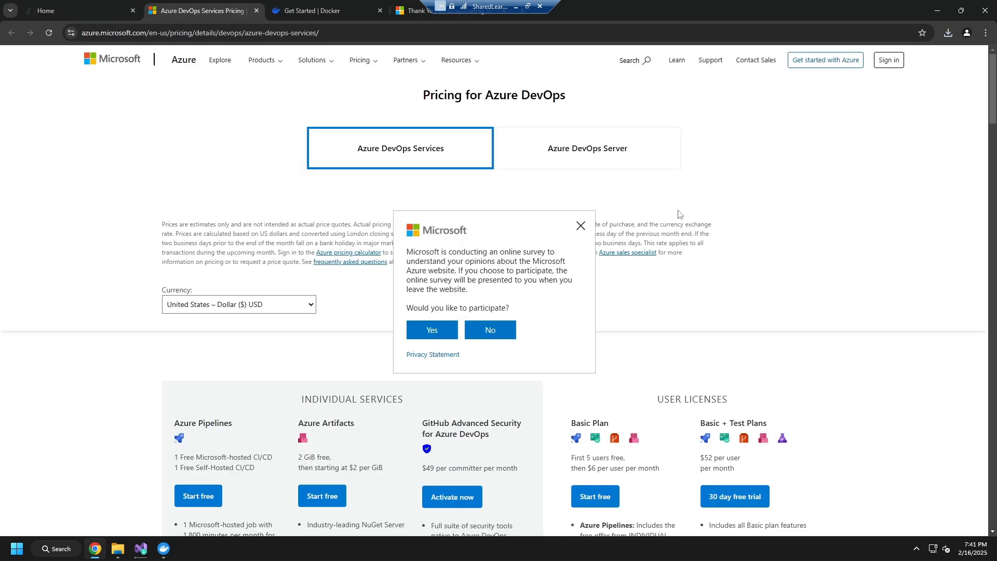
# Decline the Microsoft survey and start the free Basic Plan of Azure DevOps.
pyautogui.scroll(-2, 631, 377)
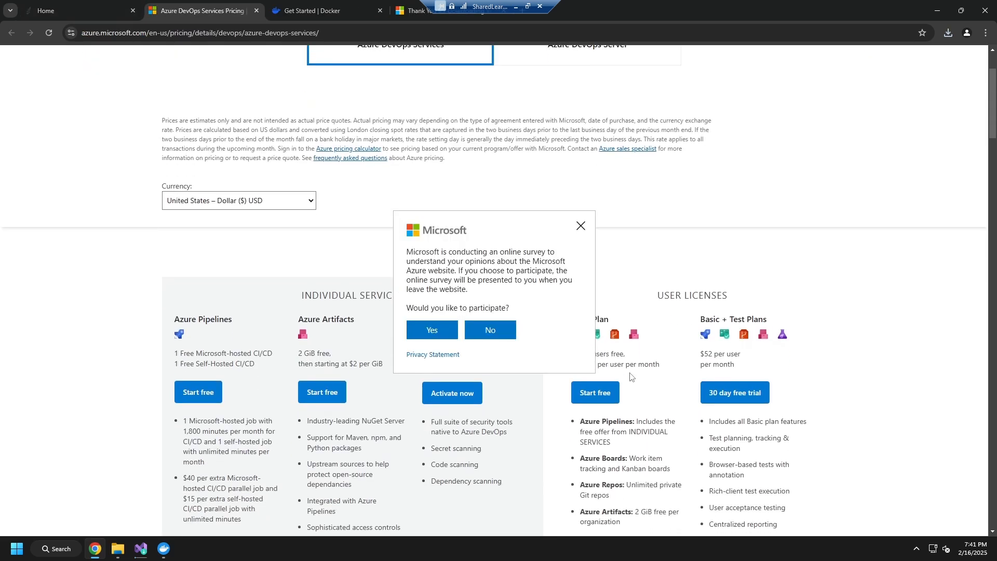
pyautogui.click(580, 225)
pyautogui.click(595, 396)
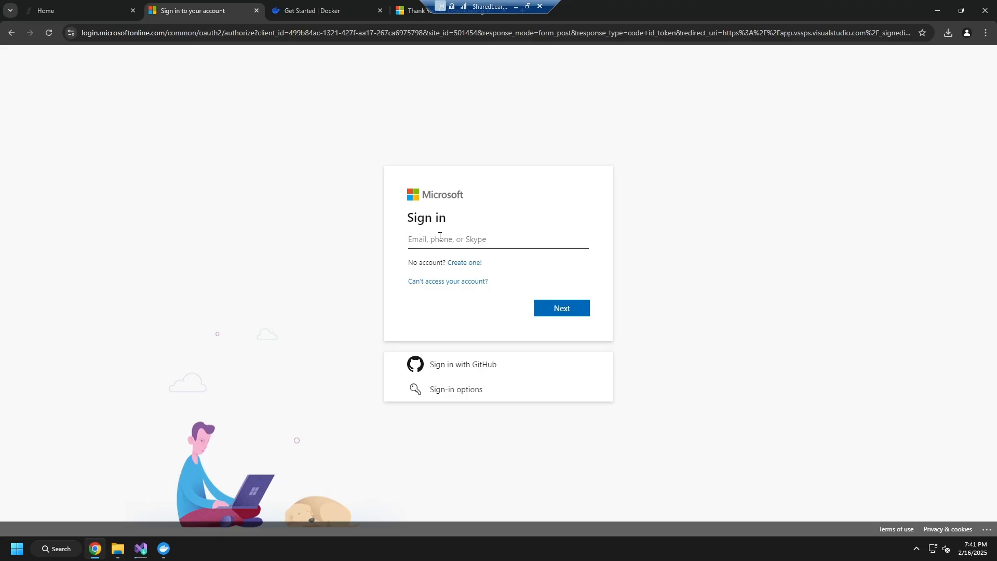
# Sign in to Microsoft with the account's e-mail address and the account password.
pyautogui.press('Return')
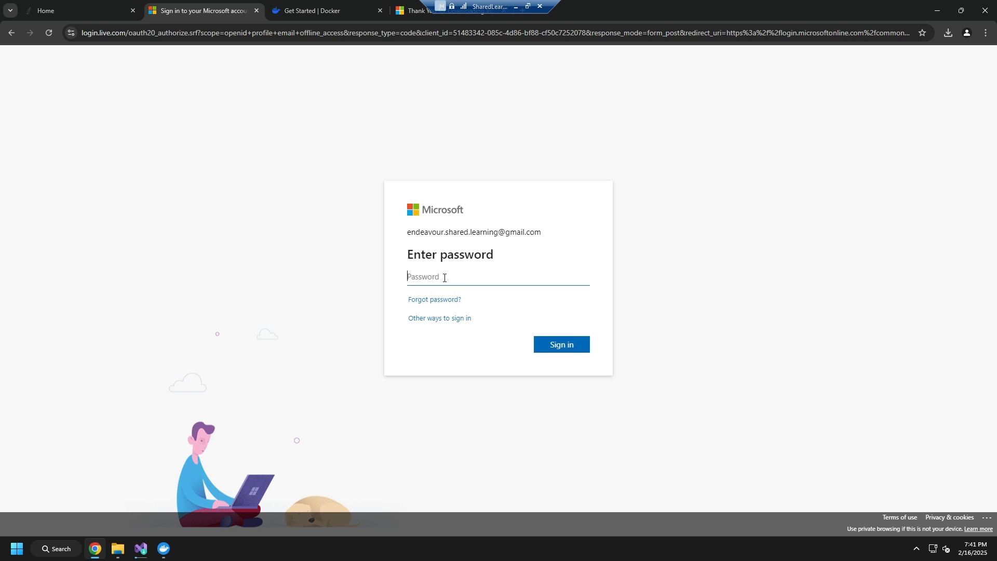
pyautogui.write('**********')
pyautogui.press('Return')
pyautogui.write('*****')
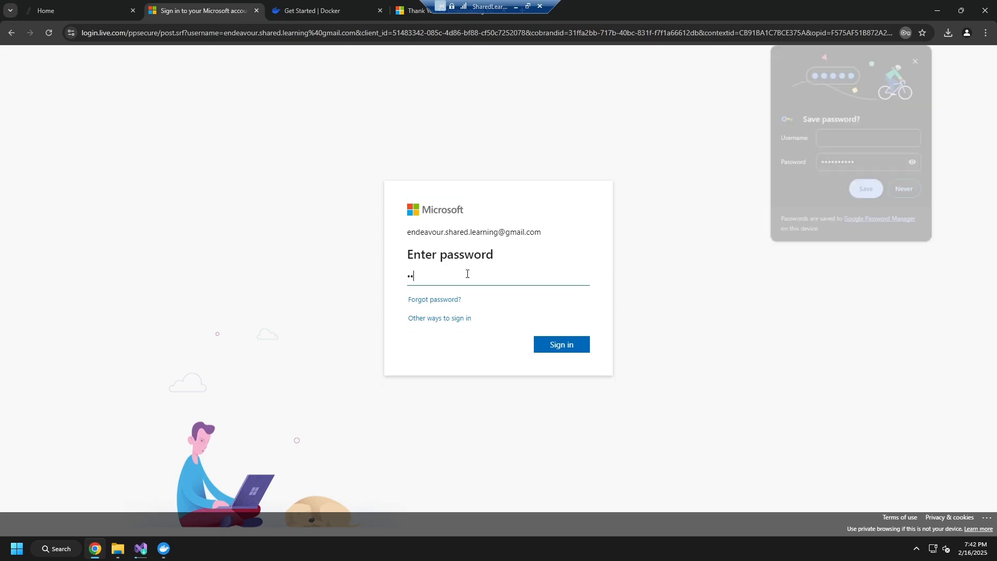
pyautogui.press('Return')
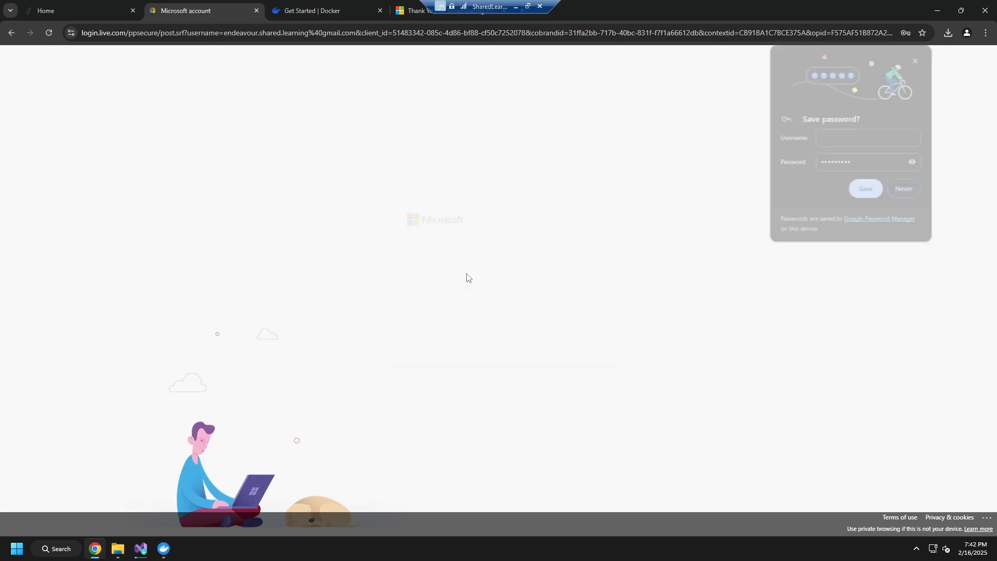
# Choose to stay signed in and dismiss the save-password offer and the PC gaming suggestion.
pyautogui.click(564, 341)
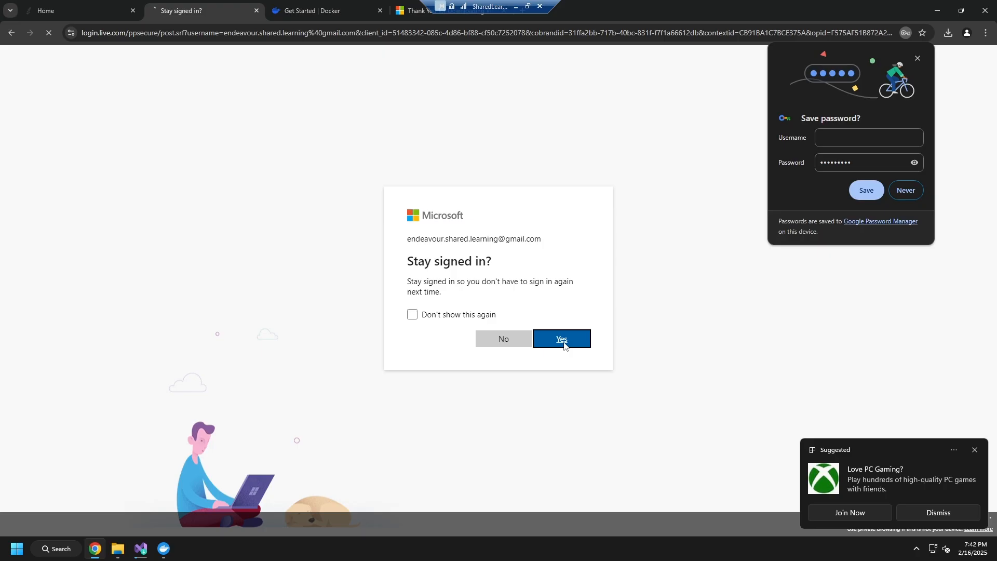
pyautogui.click(917, 59)
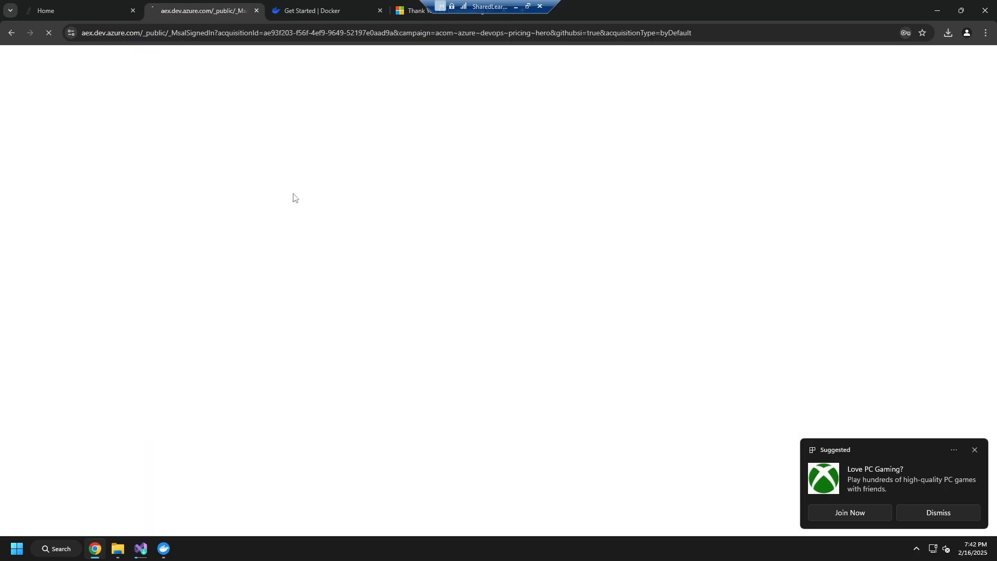
pyautogui.click(975, 449)
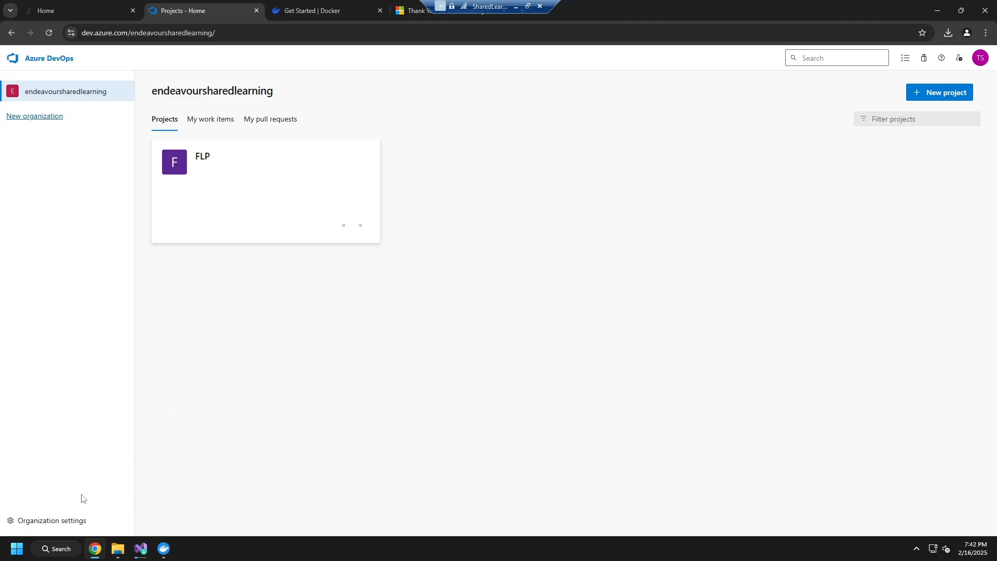
# Inspect the organization settings and the sign-up form for naming a new organization, and return to the existing organization's projects.
pyautogui.click(54, 526)
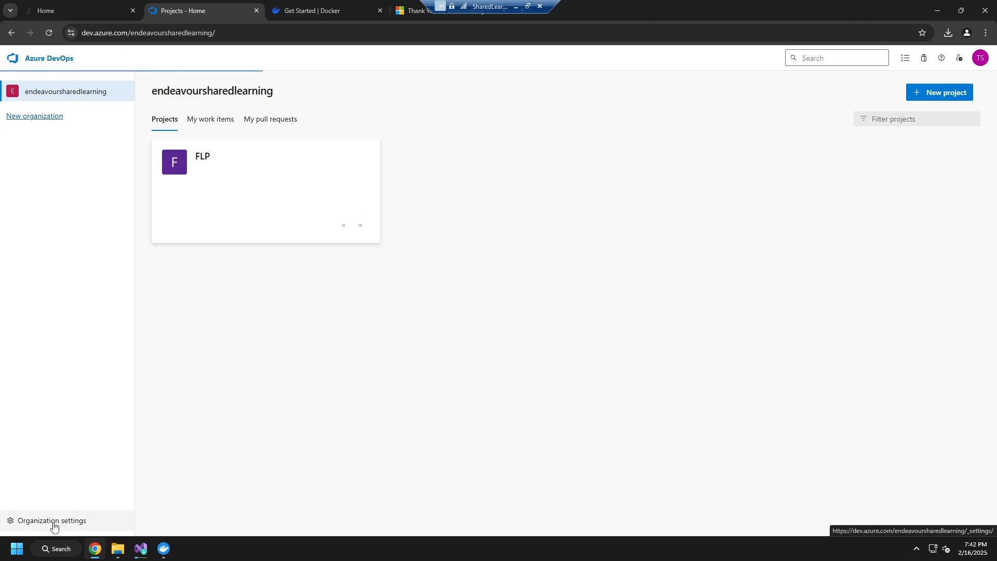
pyautogui.click(32, 56)
pyautogui.click(44, 119)
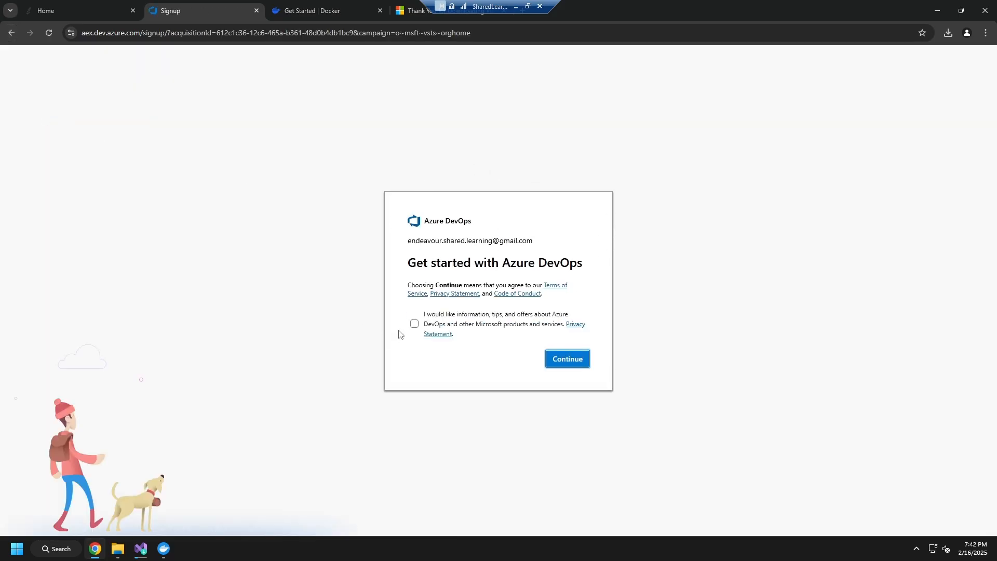
pyautogui.click(568, 360)
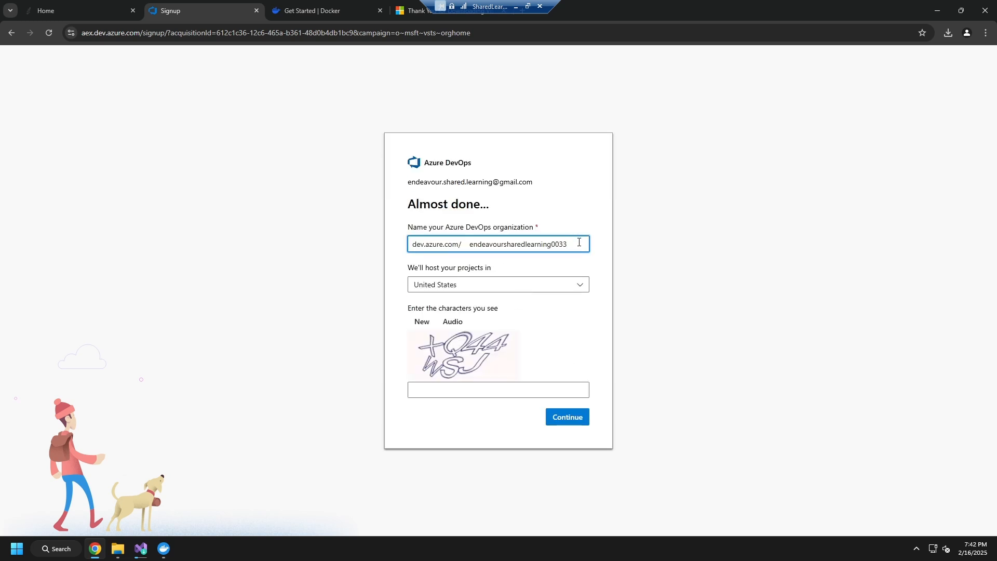
pyautogui.moveTo(579, 240); pyautogui.dragTo(379, 229)
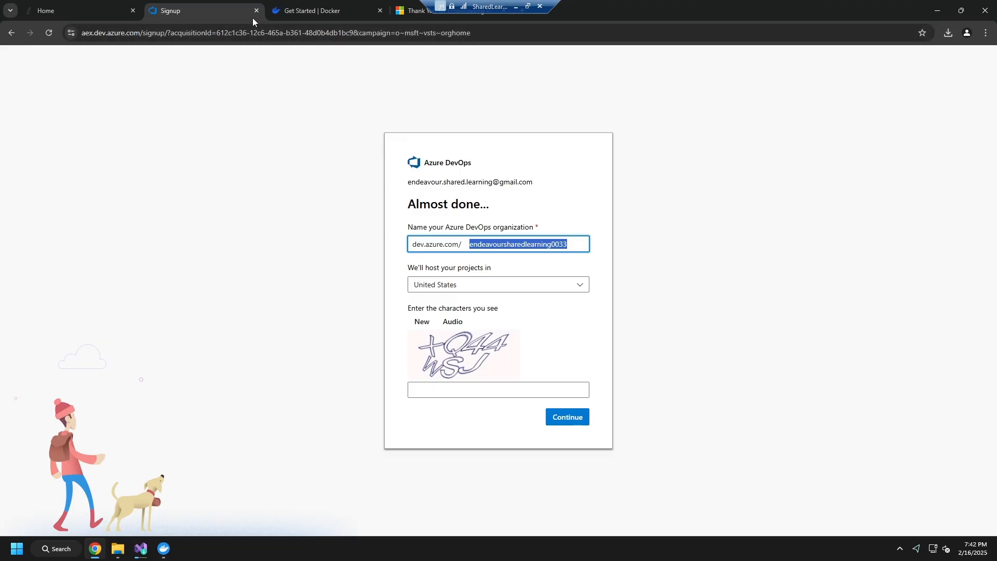
pyautogui.click(10, 33)
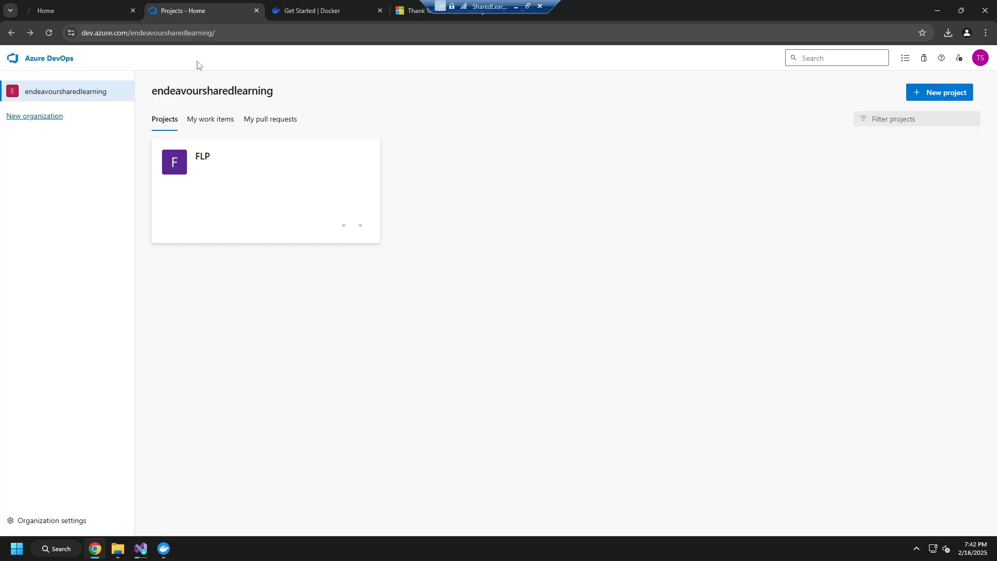
# Copy the organization name endeavoursharedlearning from the projects page heading.
pyautogui.moveTo(152, 91); pyautogui.dragTo(274, 91)
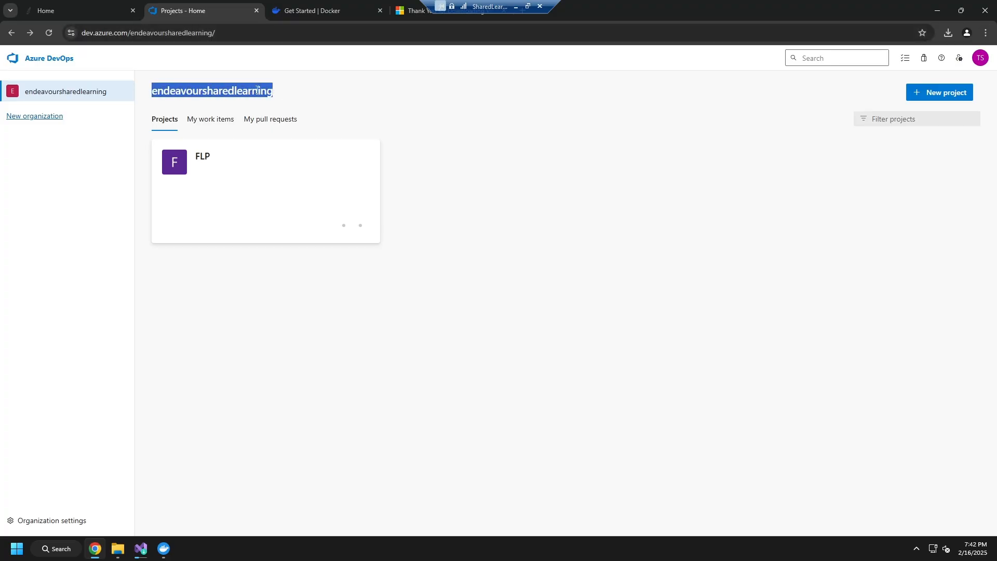
pyautogui.rightClick(257, 91)
pyautogui.click(282, 102)
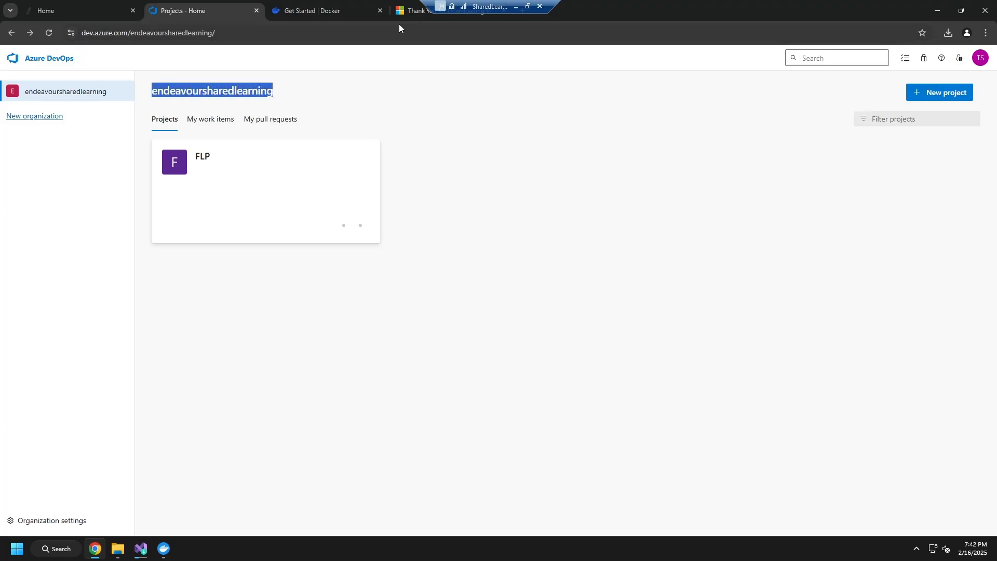
# Open the course's Free Microsoft Hosted Parallel Job article and follow its note to the free grant request form.
pyautogui.click(96, 11)
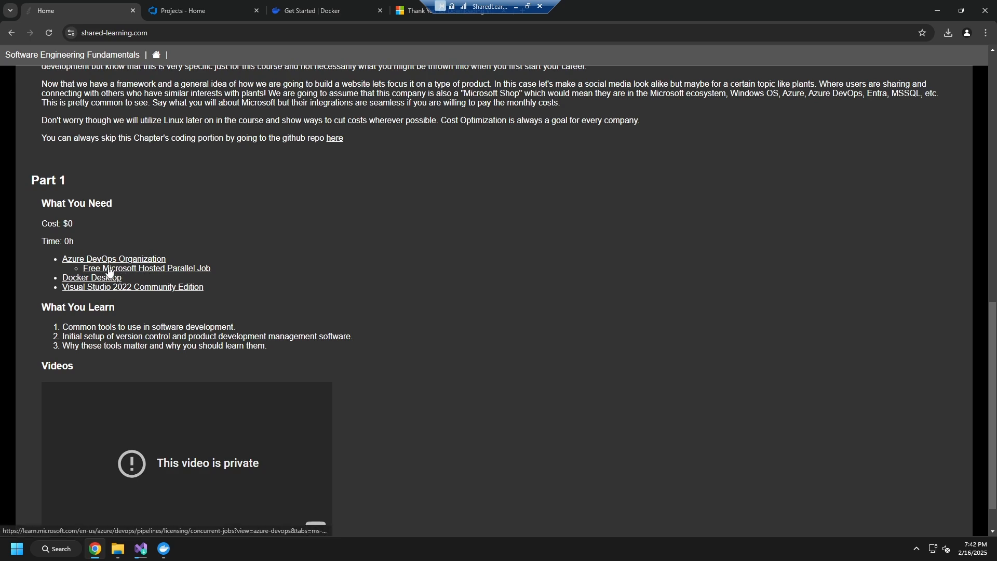
pyautogui.click(176, 270)
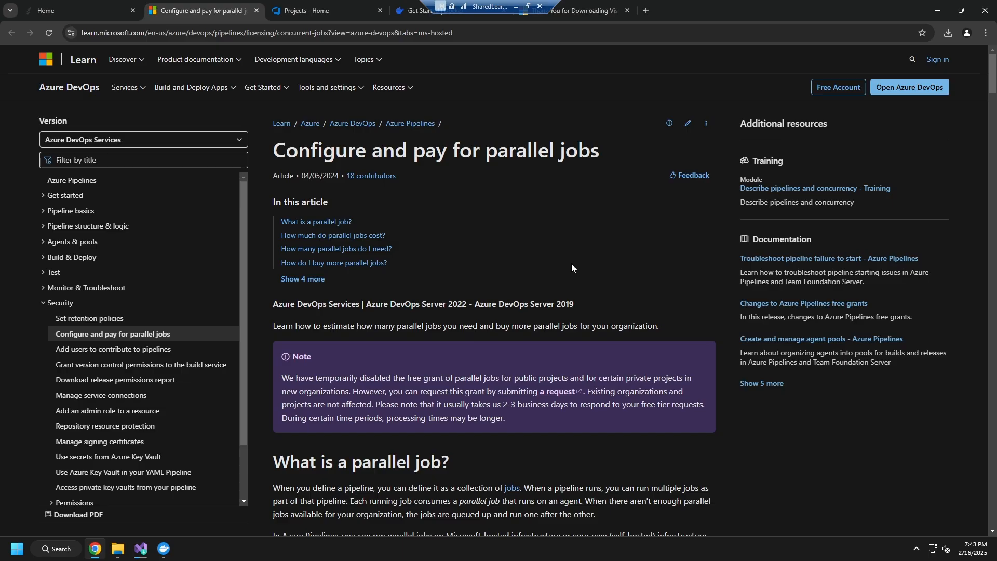
pyautogui.scroll(-2, 572, 263)
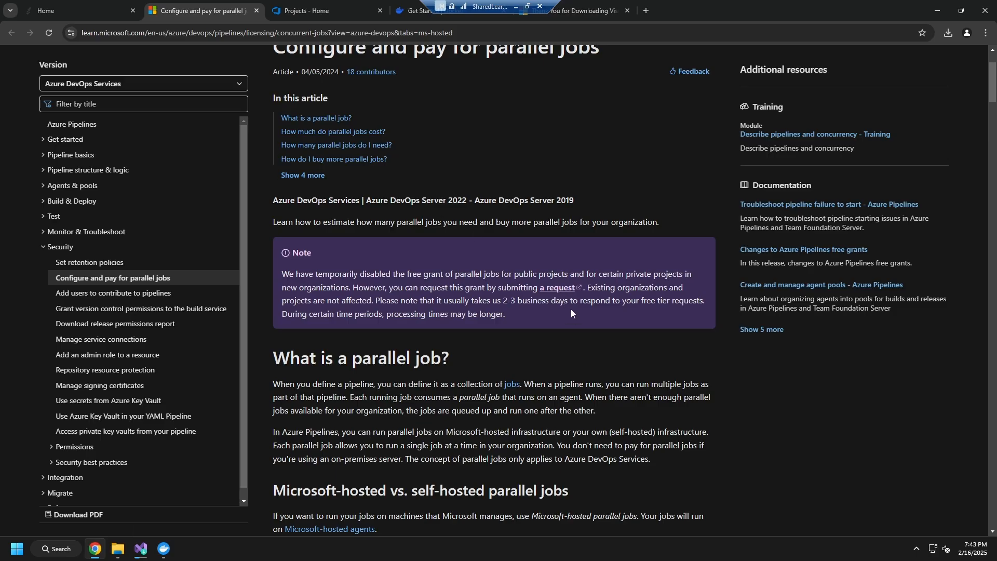
pyautogui.scroll(-1, 572, 309)
pyautogui.scroll(1, 573, 307)
pyautogui.click(551, 292)
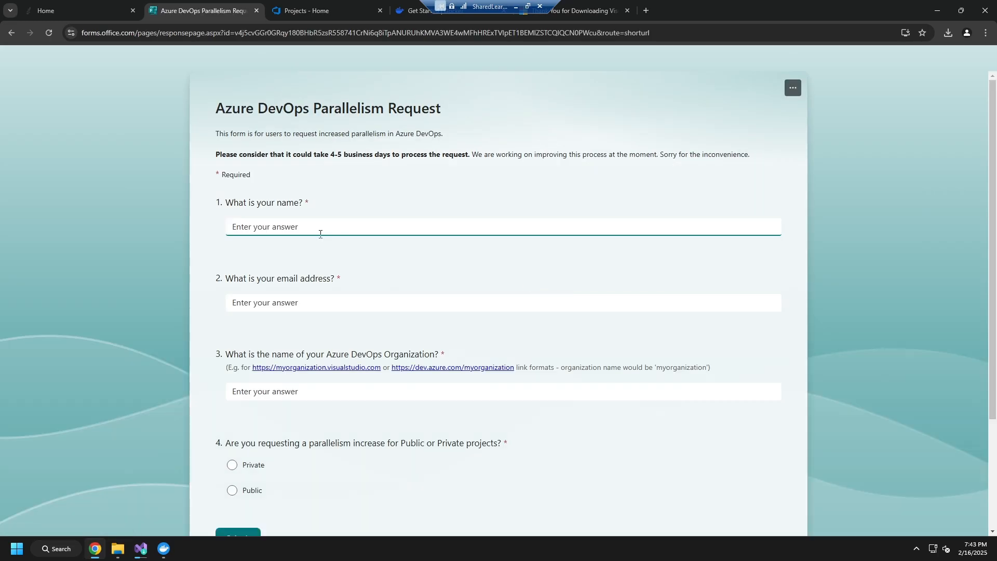
# Try endeavoursharedlearning as the organization name in the Azure DevOps Parallelism Request form, clear it, and review the remaining questions.
pyautogui.click(270, 302)
pyautogui.scroll(-2, 343, 311)
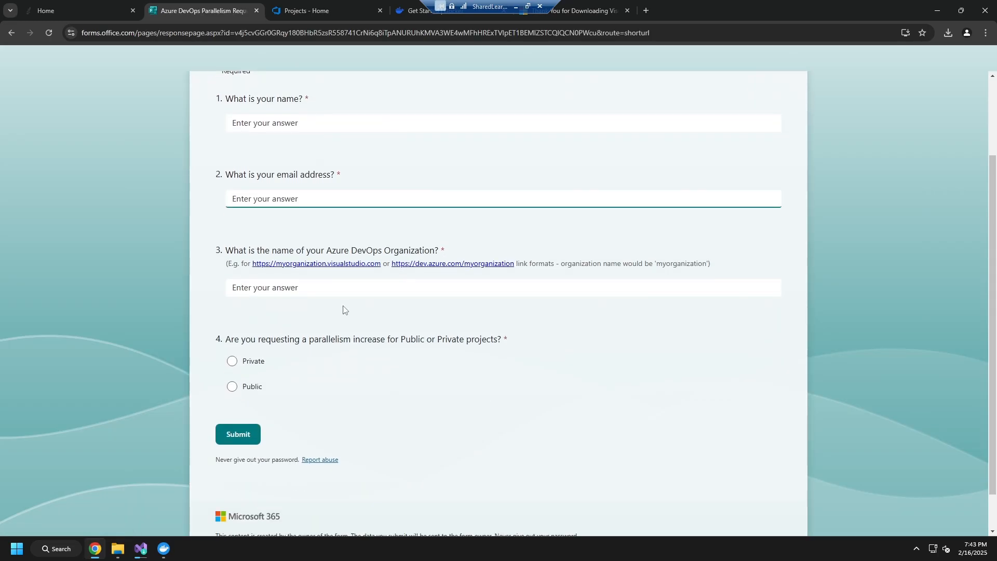
pyautogui.click(347, 294)
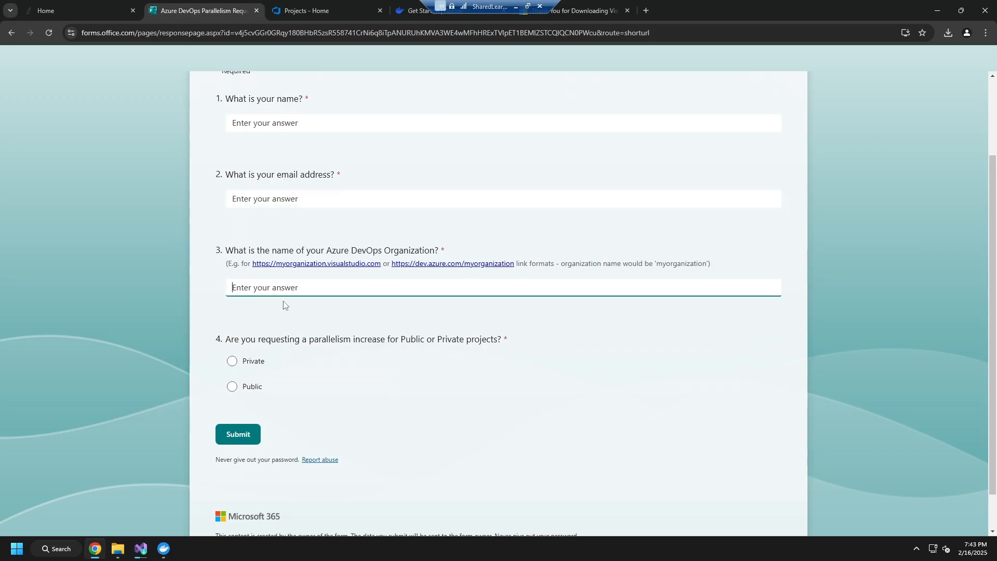
pyautogui.hotkey('ctrl', 'v')
pyautogui.hotkey('ctrl', 'a')
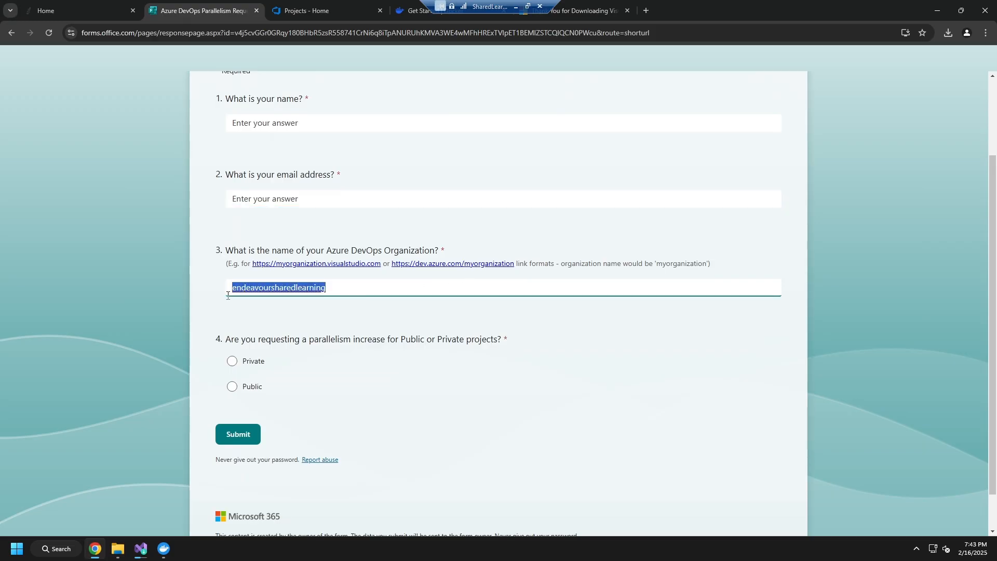
pyautogui.press('BackSpace')
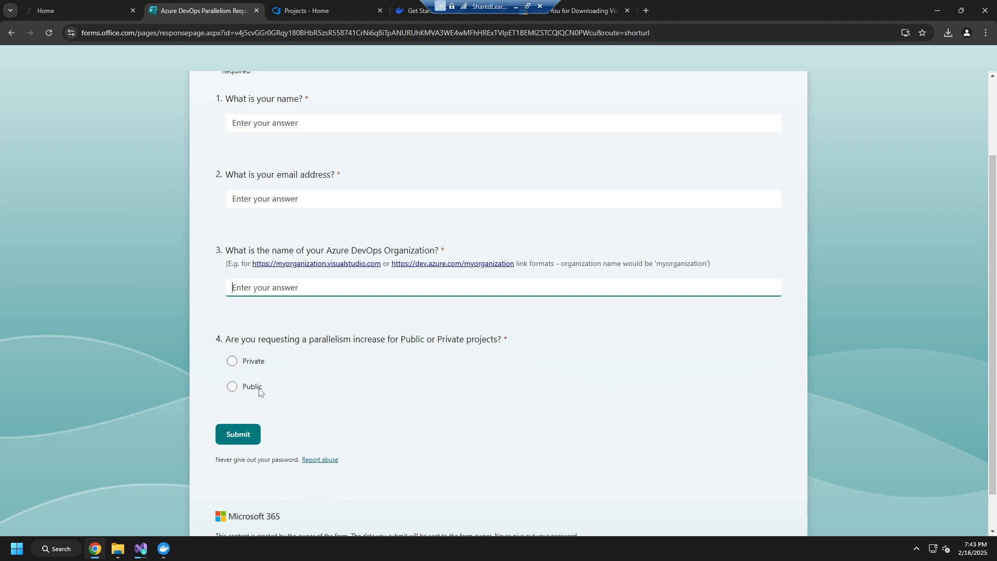
pyautogui.scroll(-1, 308, 374)
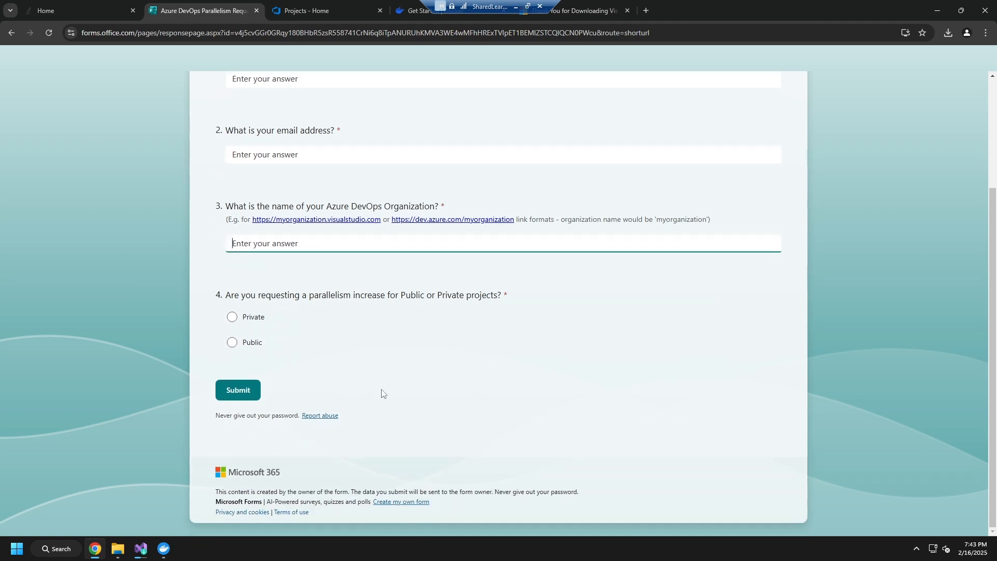
pyautogui.scroll(3, 457, 389)
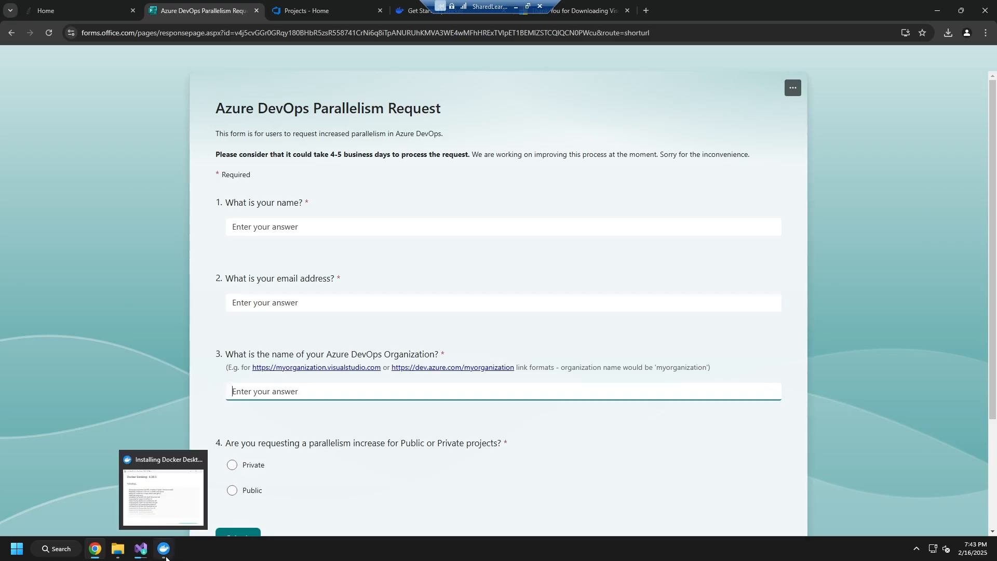
# Check the installation progress of Visual Studio Community 2022 and Docker Desktop.
pyautogui.click(141, 549)
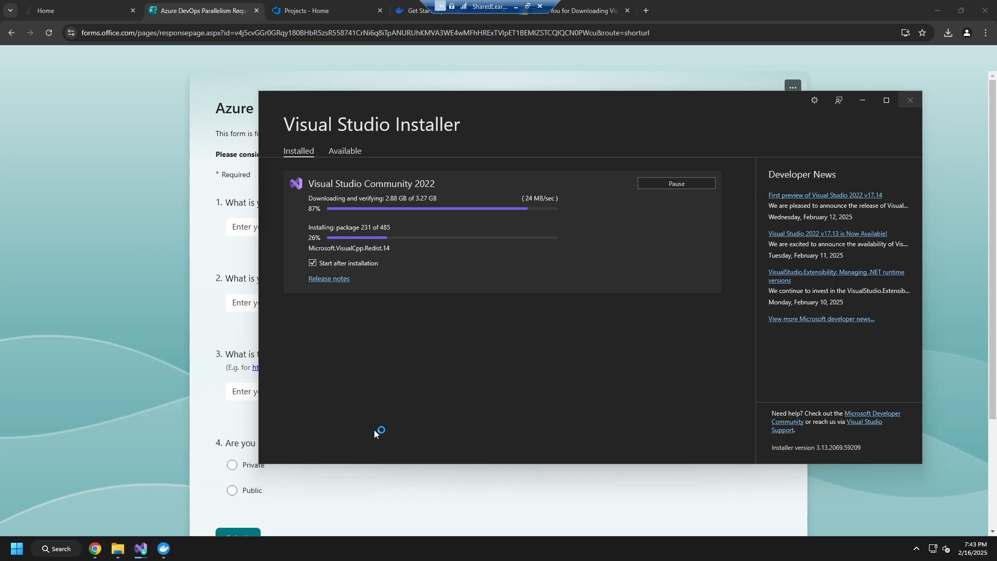
pyautogui.moveTo(166, 551)
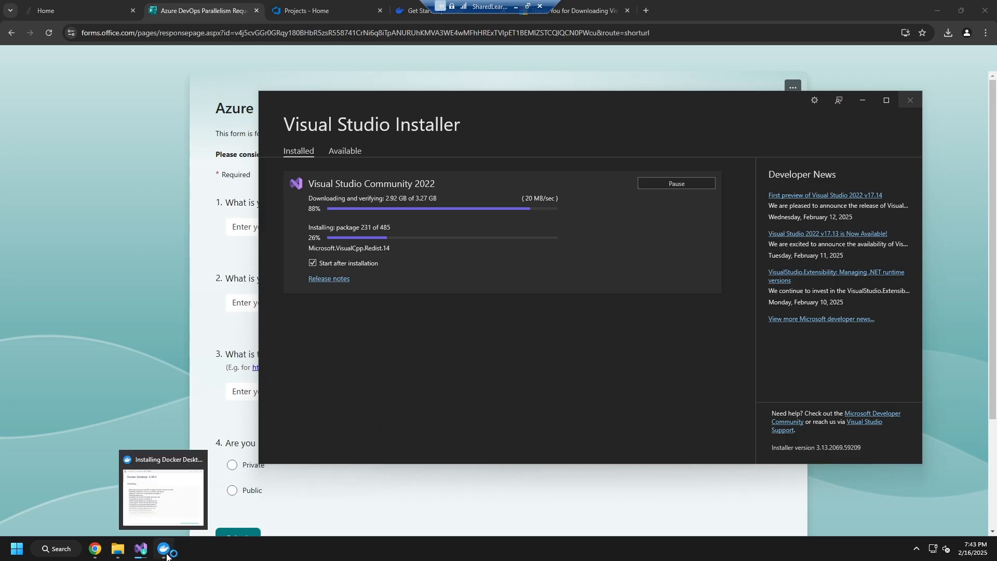
pyautogui.click(164, 549)
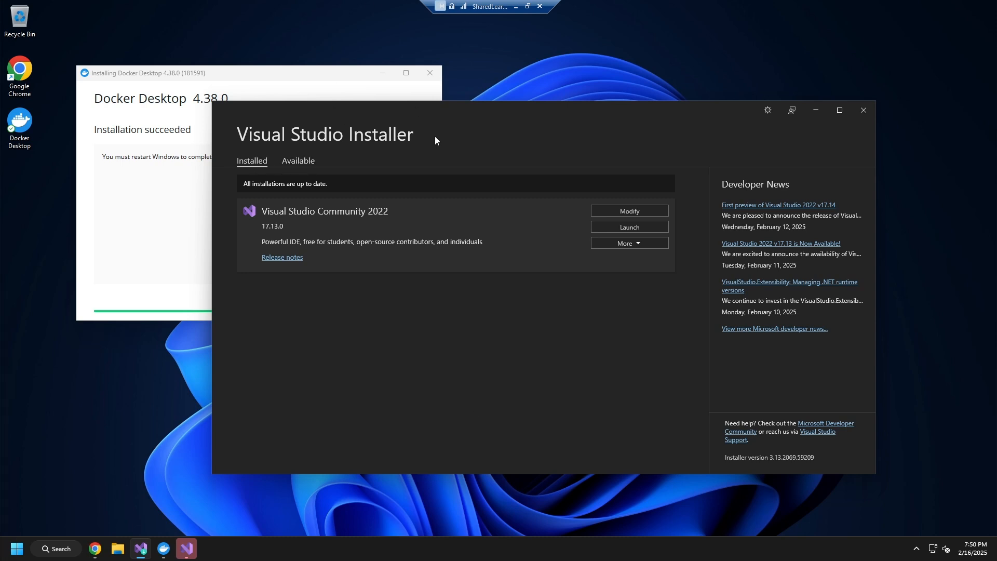
# Move the Visual Studio Installer window aside and check the outcome of both the Docker Desktop and Visual Studio installations.
pyautogui.moveTo(530, 112); pyautogui.dragTo(567, 111)
pyautogui.click(292, 76)
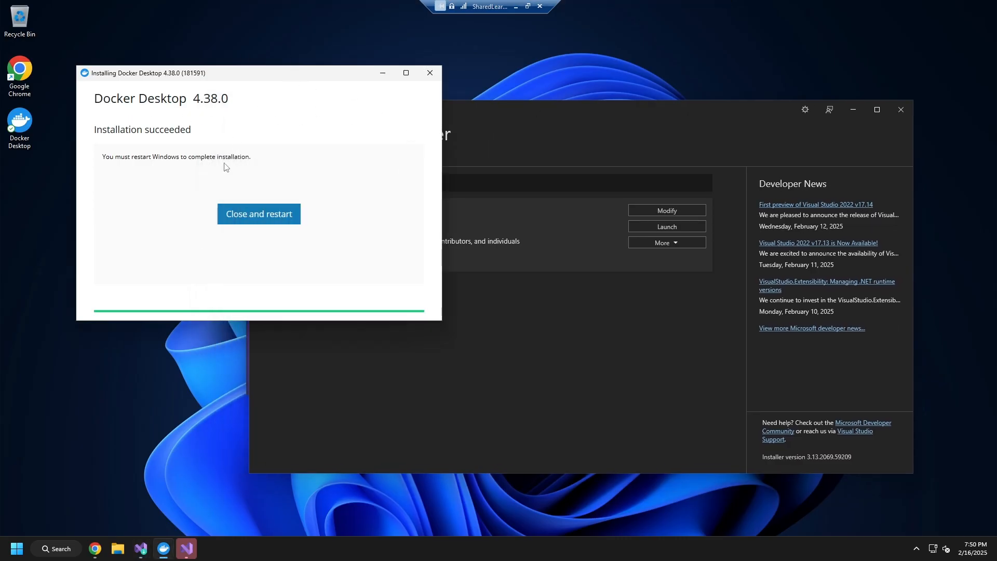
pyautogui.click(269, 215)
pyautogui.click(642, 113)
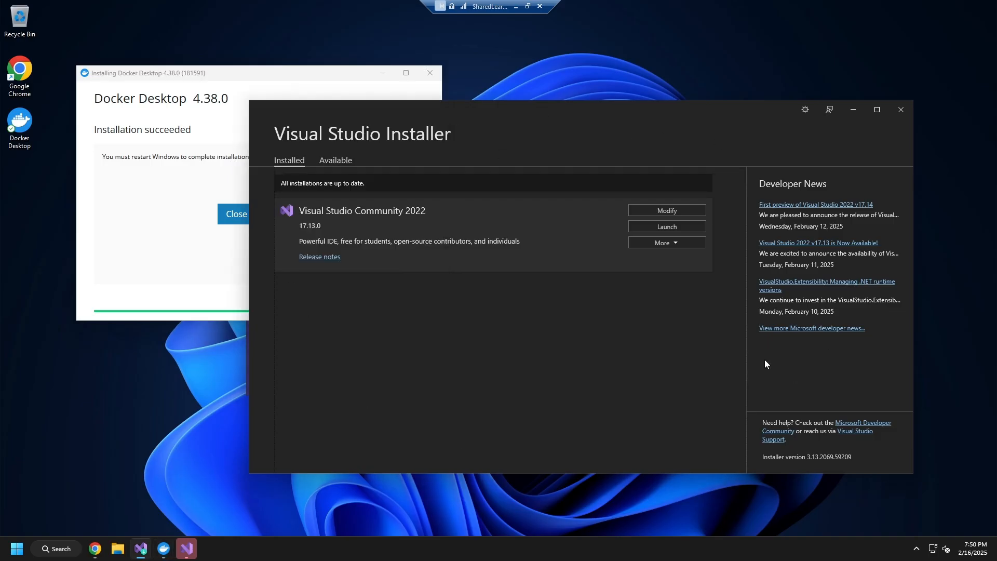
pyautogui.click(252, 68)
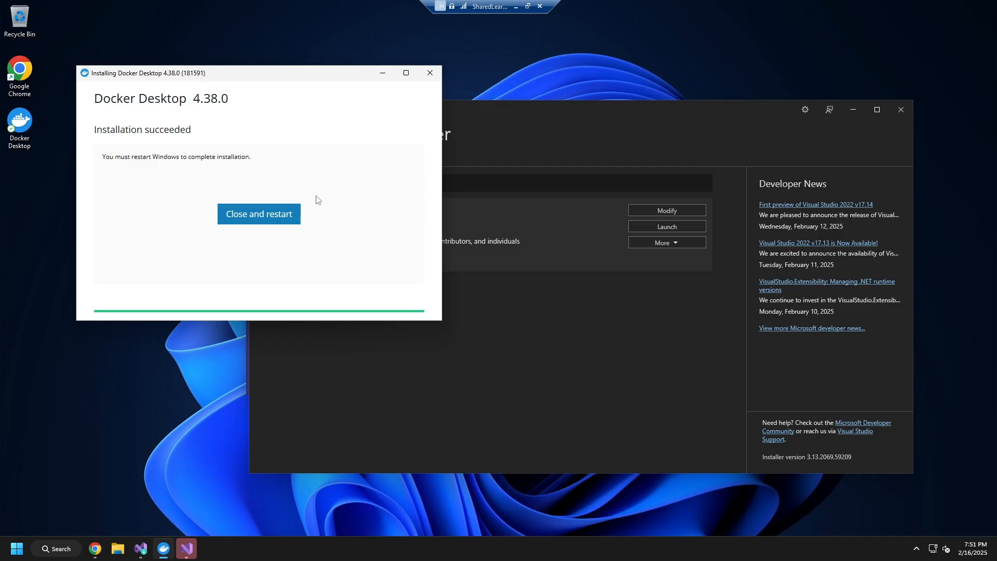
# Check the Visual Studio Installer once more, then close the Docker Desktop installer and restart Windows to complete its installation.
pyautogui.moveTo(323, 75); pyautogui.dragTo(374, 67)
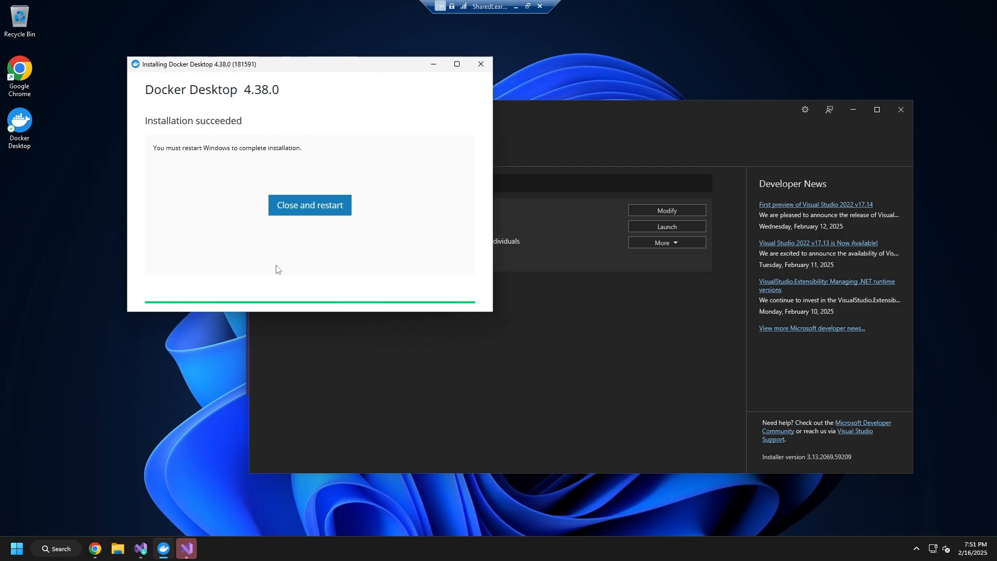
pyautogui.click(694, 125)
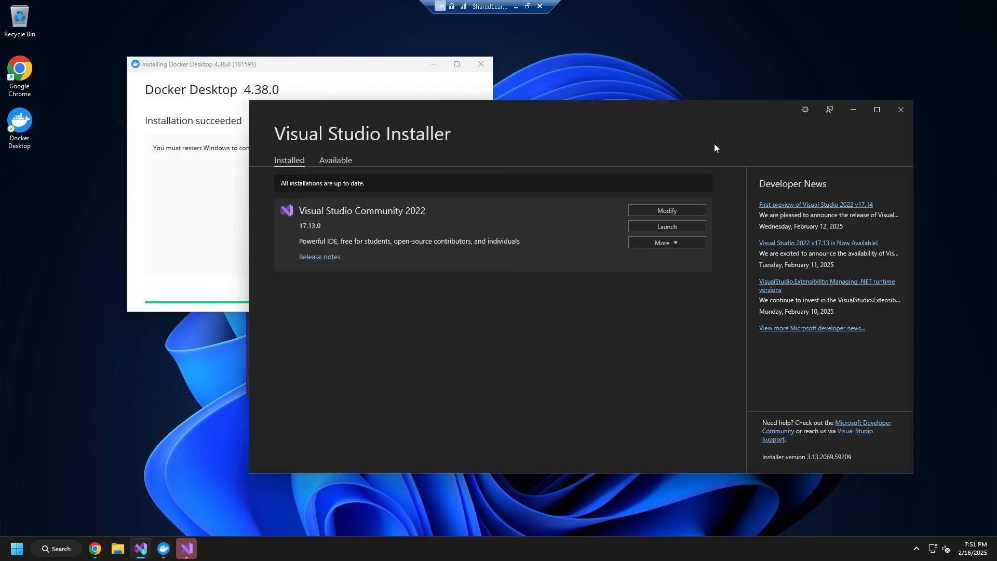
pyautogui.click(346, 65)
pyautogui.click(315, 206)
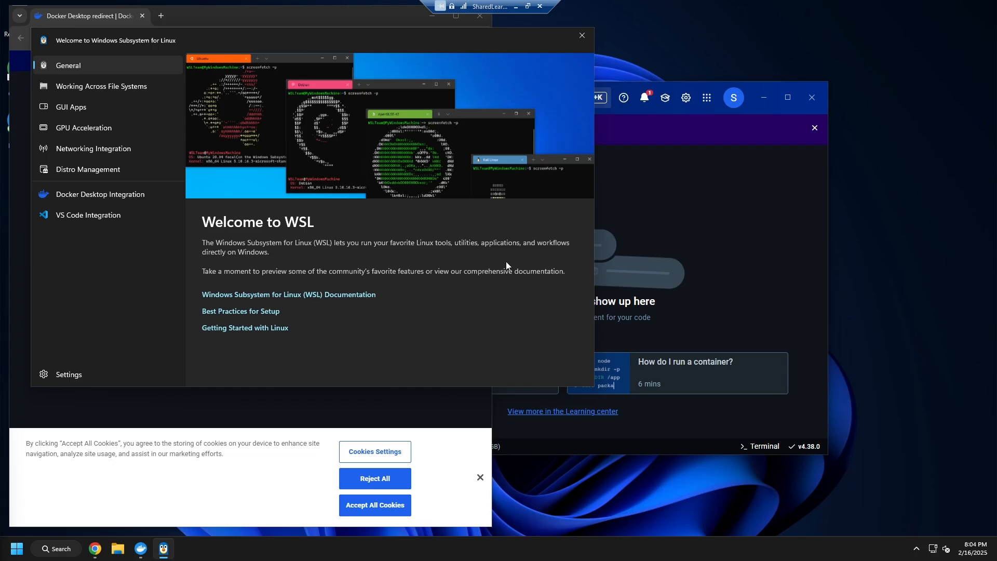
# Bring Docker Desktop in front of the WSL welcome window and check which account is signed in.
pyautogui.click(715, 148)
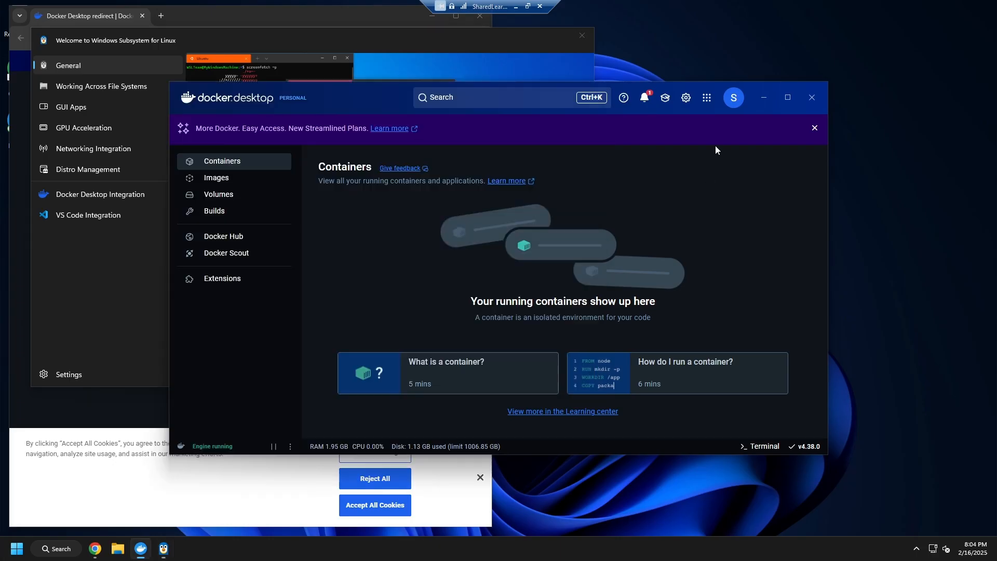
pyautogui.click(739, 101)
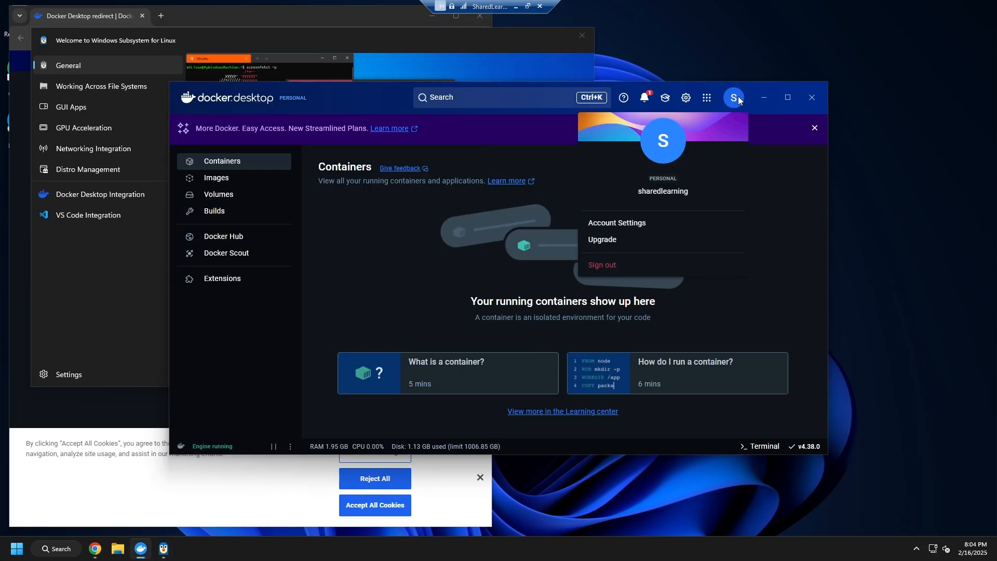
pyautogui.click(781, 244)
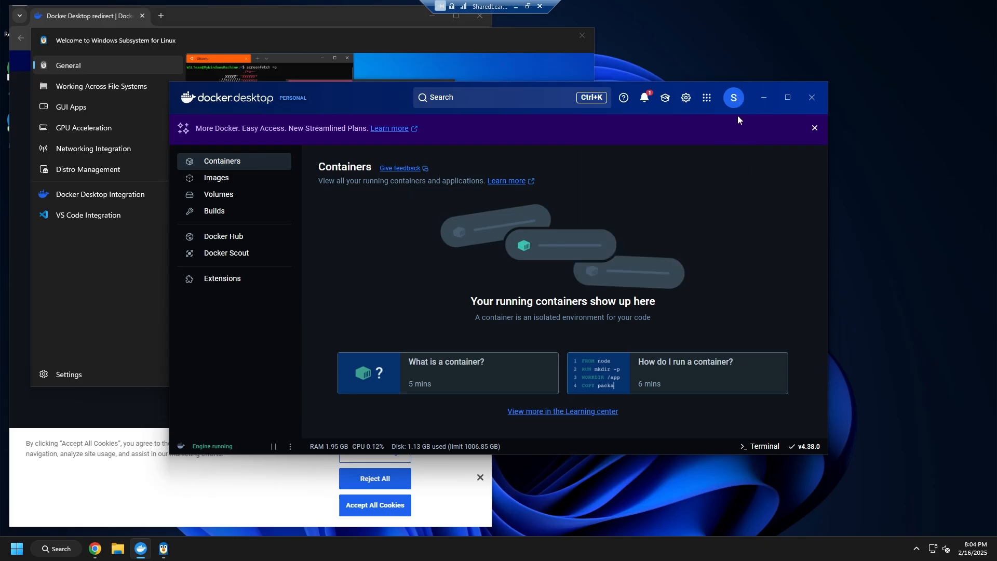